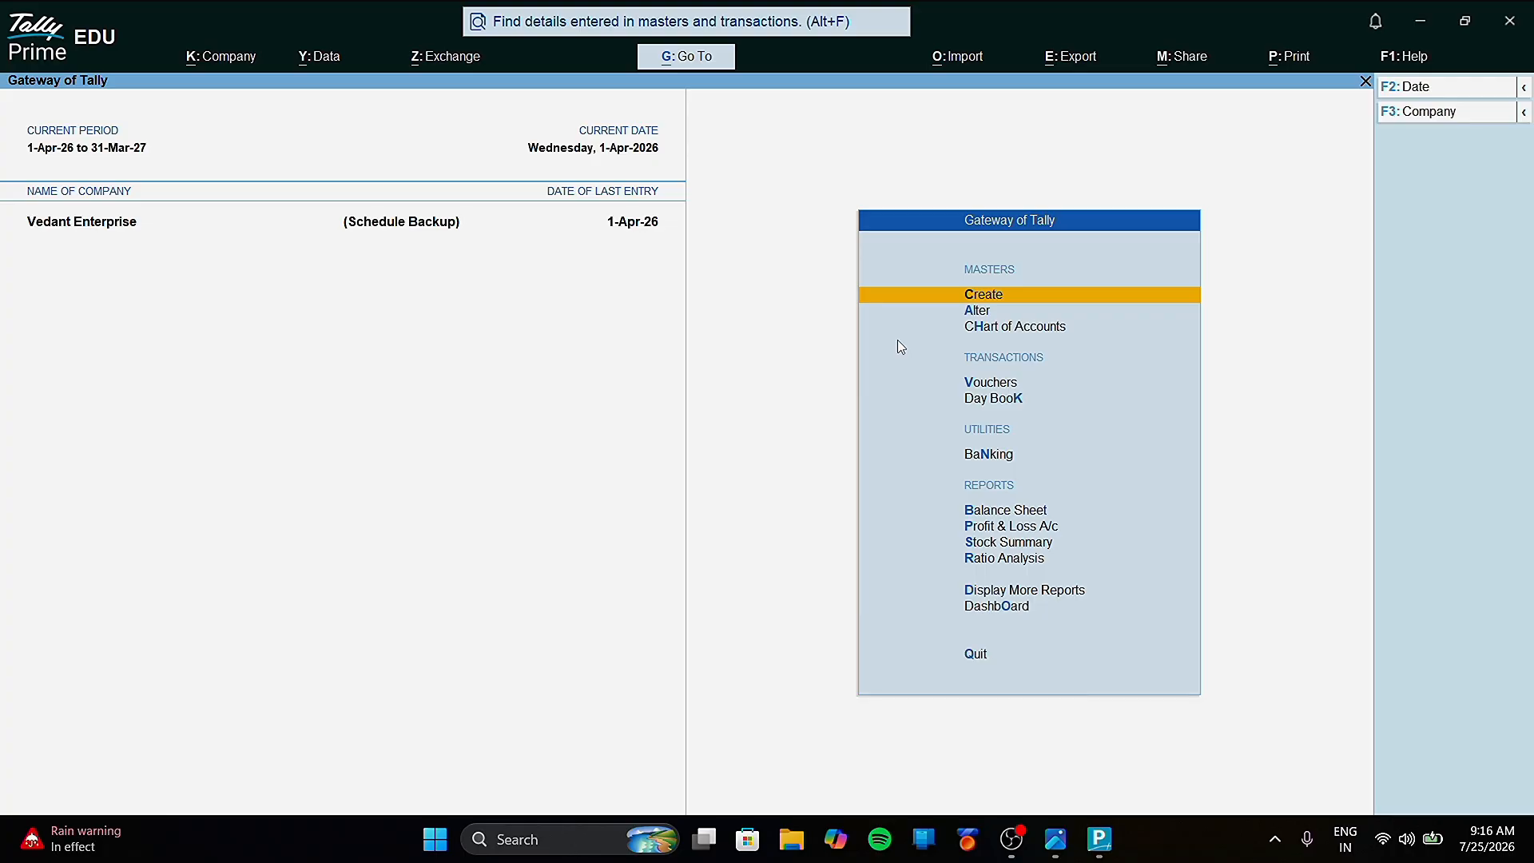
Step: Look through the Contra, Payment, Receipt, Journal and Purchase voucher entry screens and return to the Gateway of Tally
left_click(985, 385)
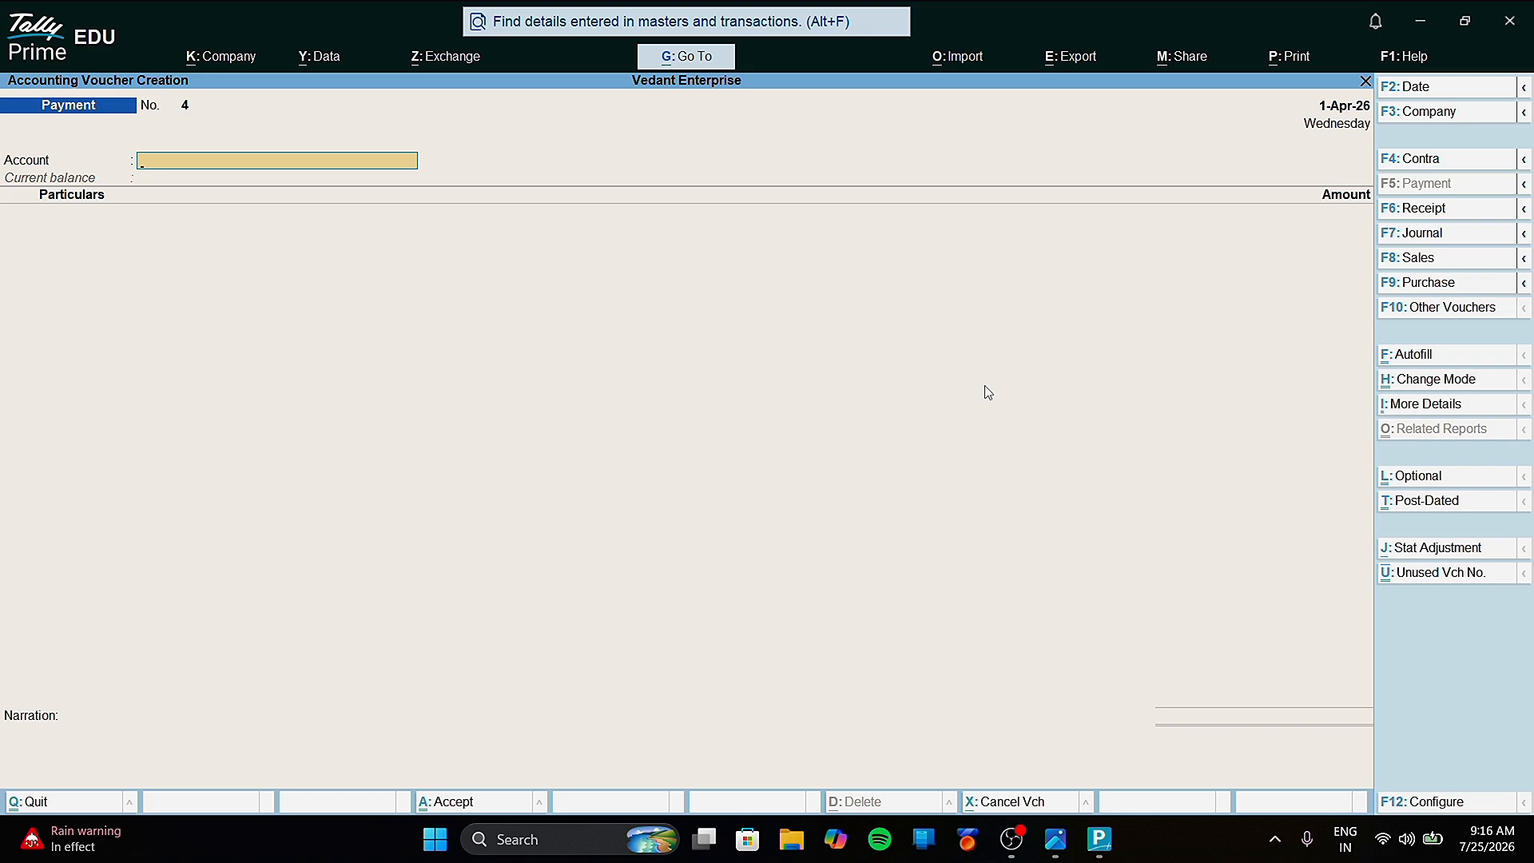
key("F4")
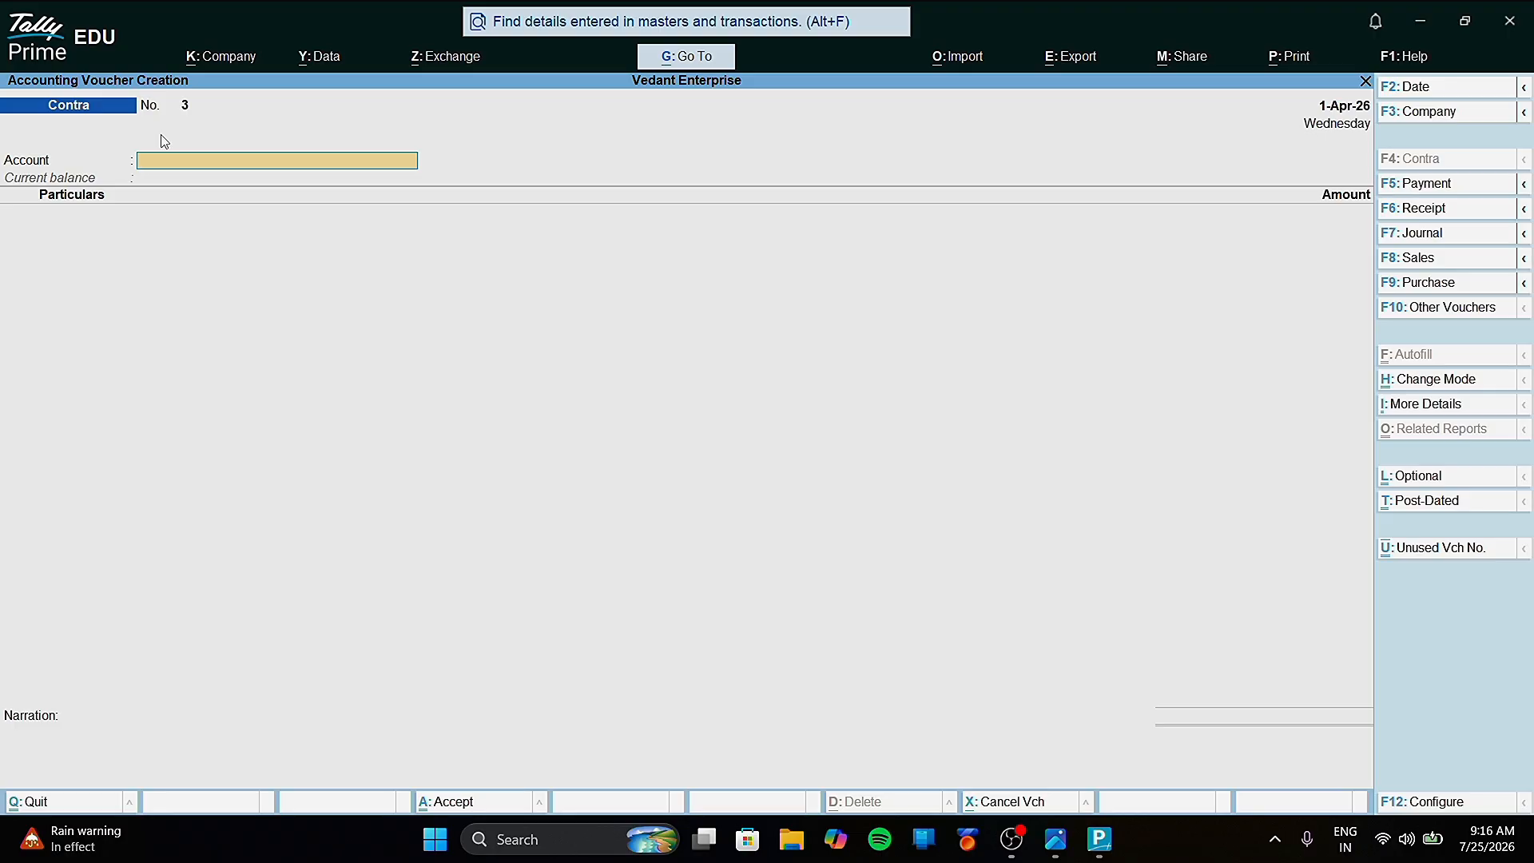
key("F5")
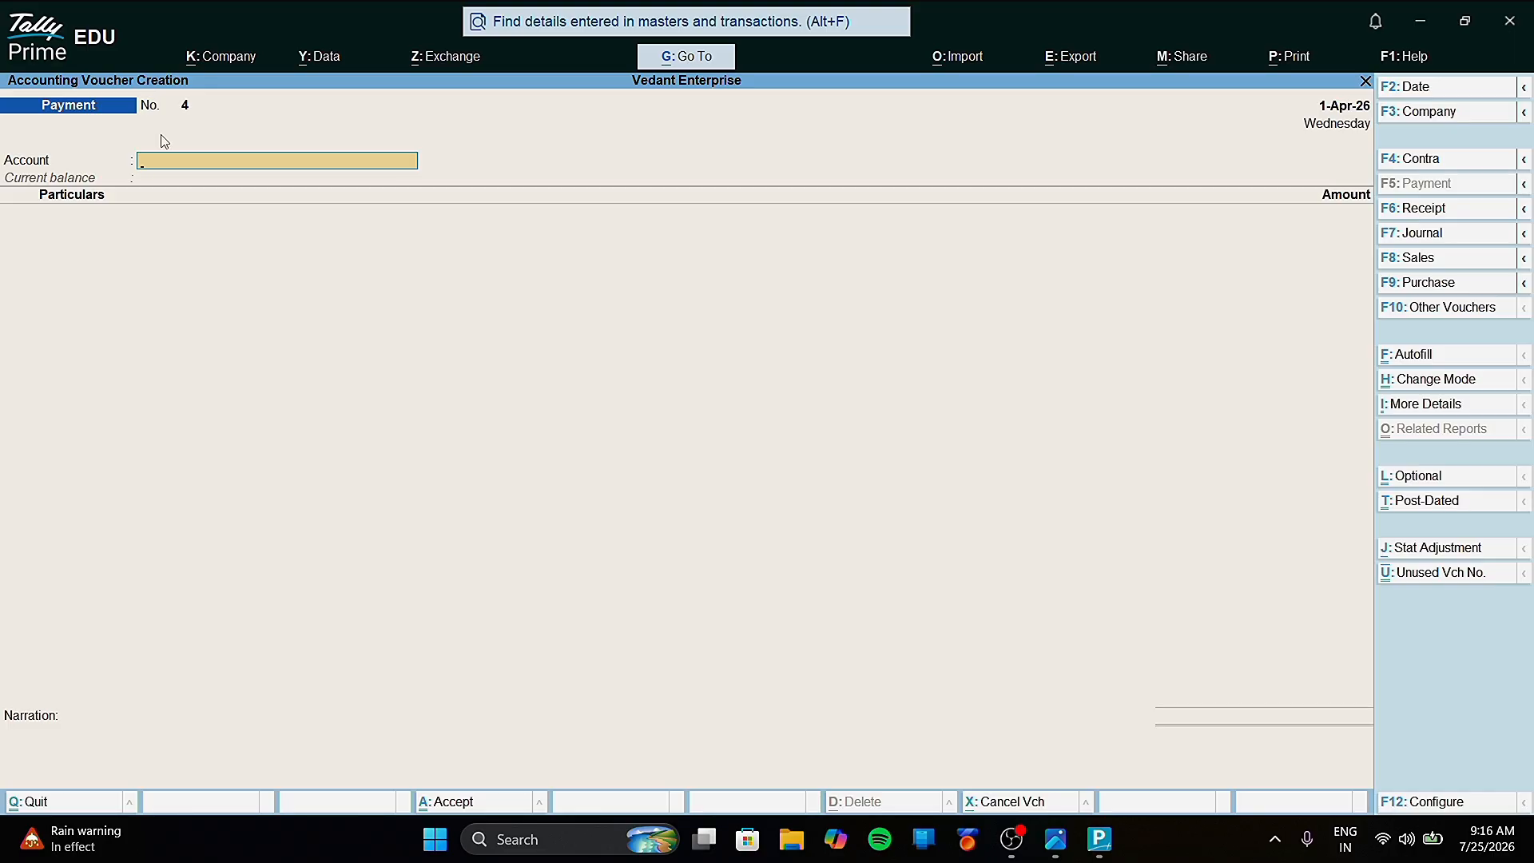
key("F6")
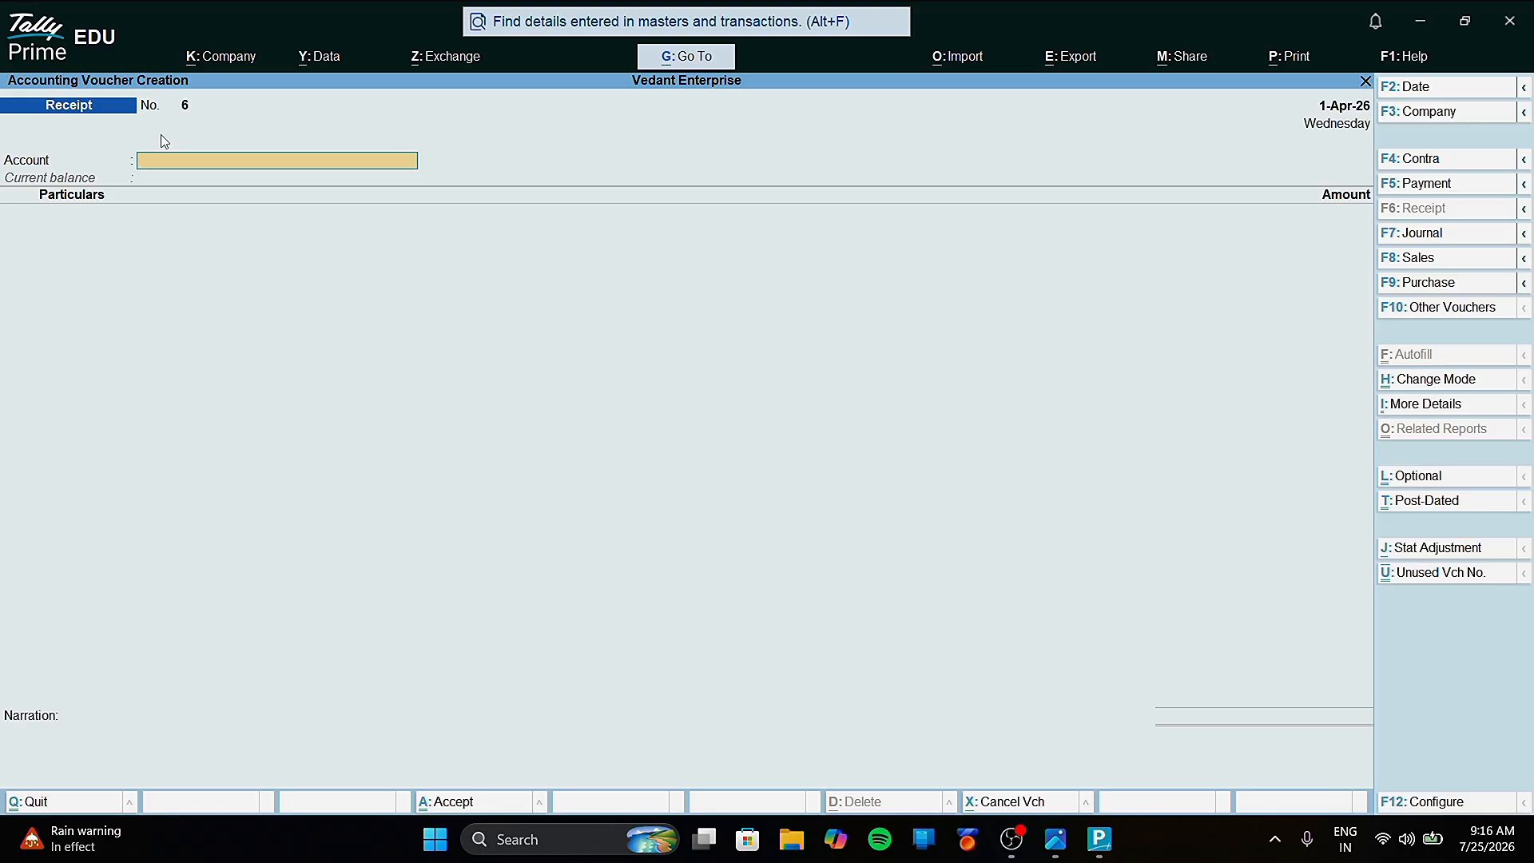
key("F7")
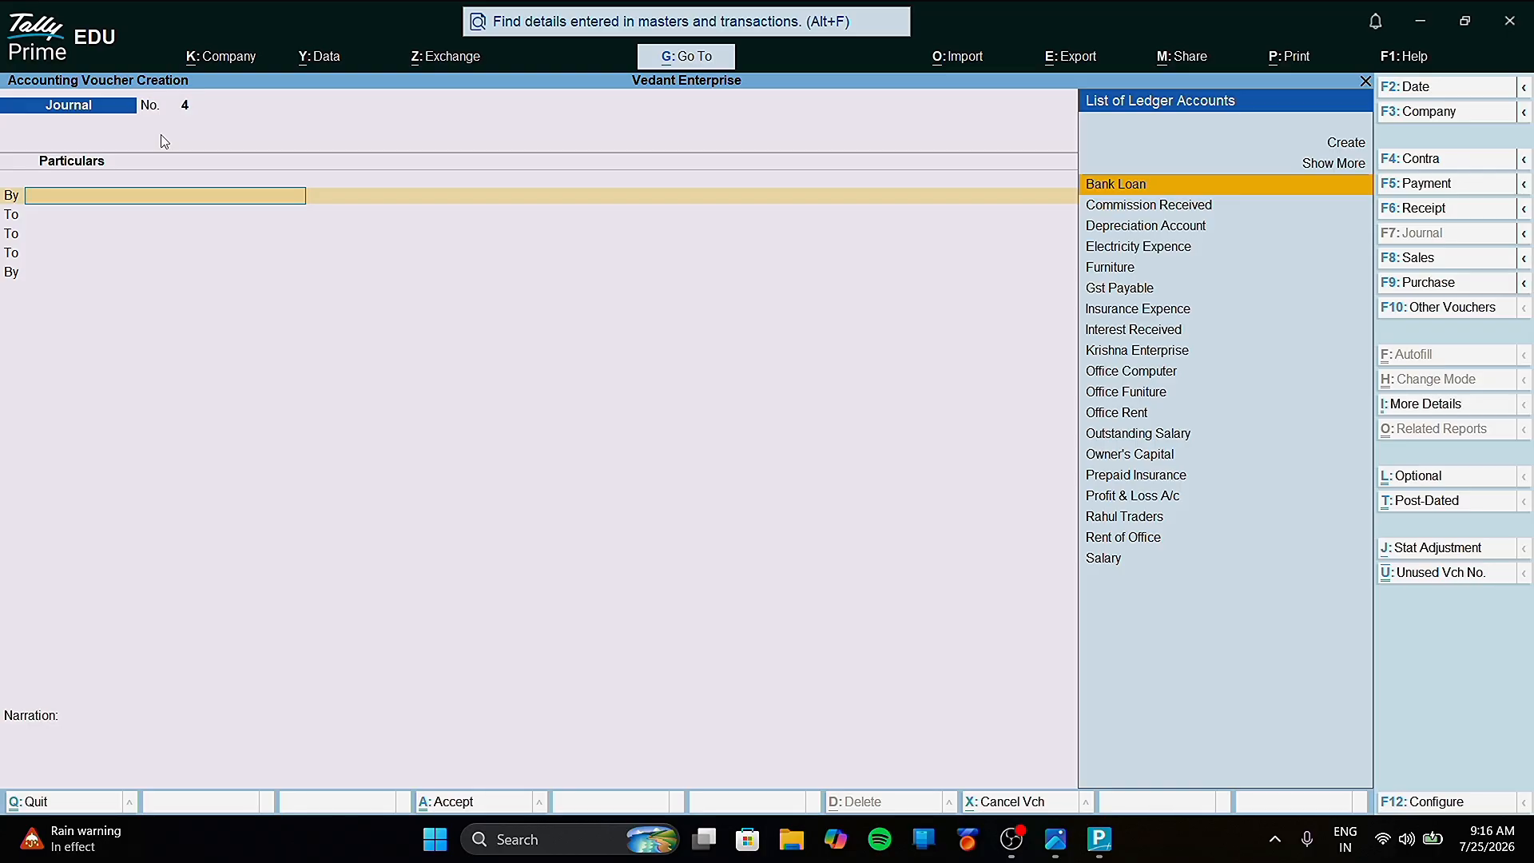
key("F9")
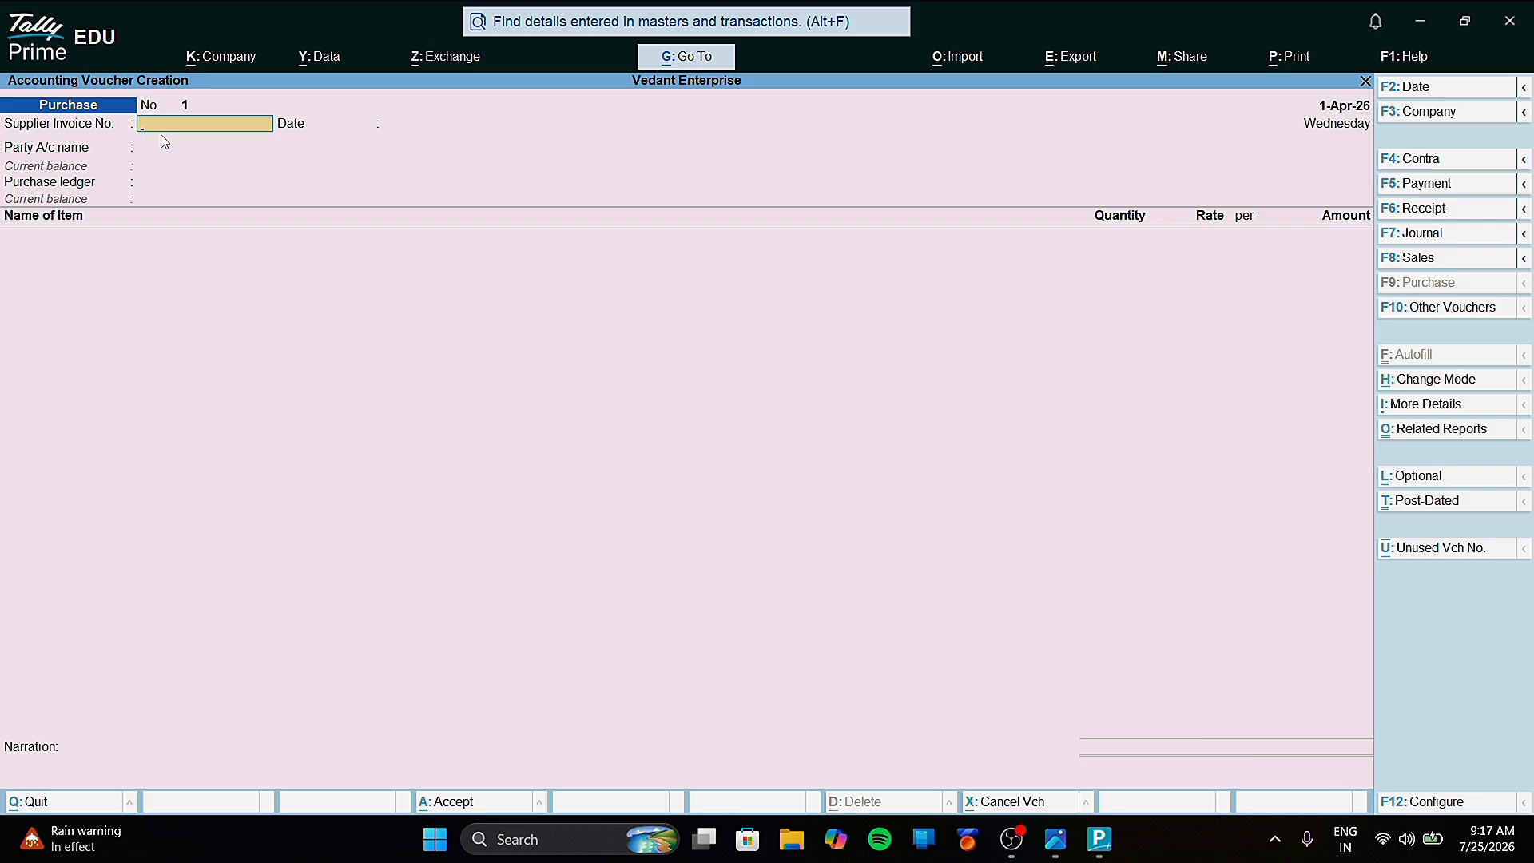
key("Escape")
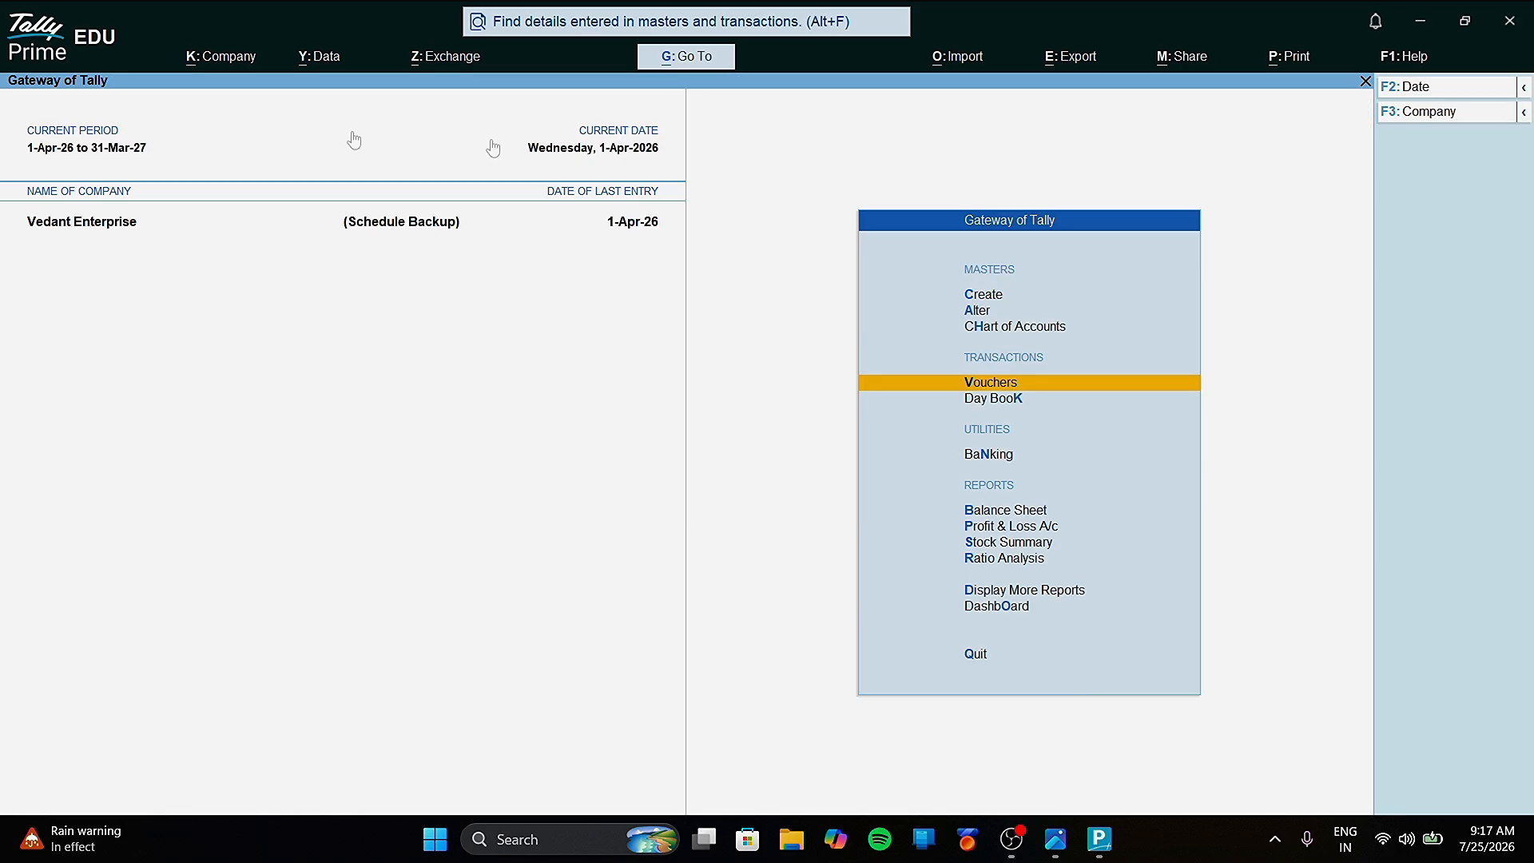
Step: Create and save a ledger named Purchase Ac under the Purchase Accounts group, keeping its default settings, and return to the Gateway of Tally
left_click(983, 298)
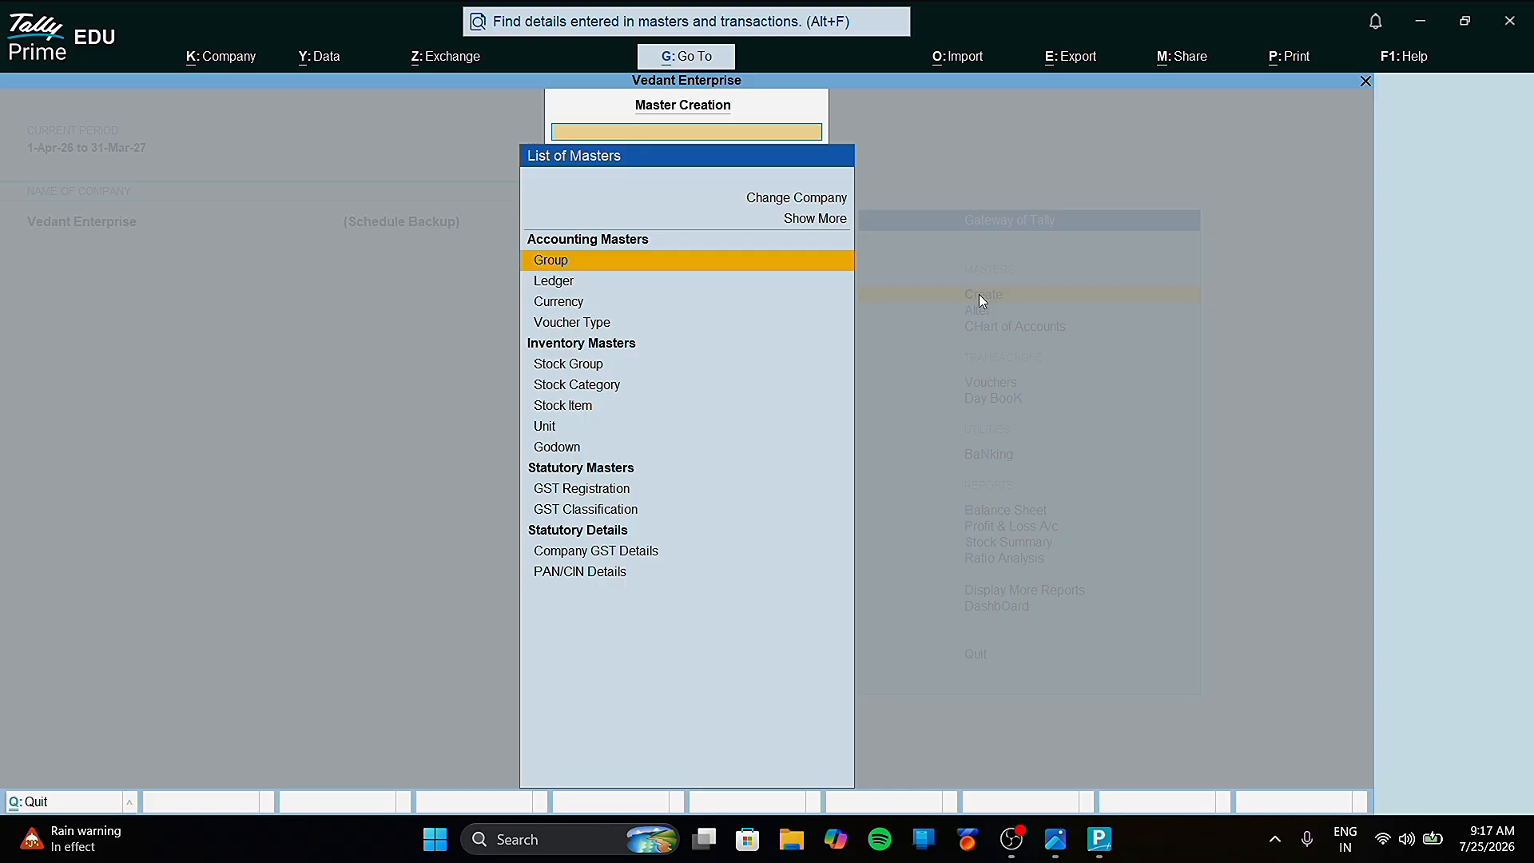
left_click(557, 282)
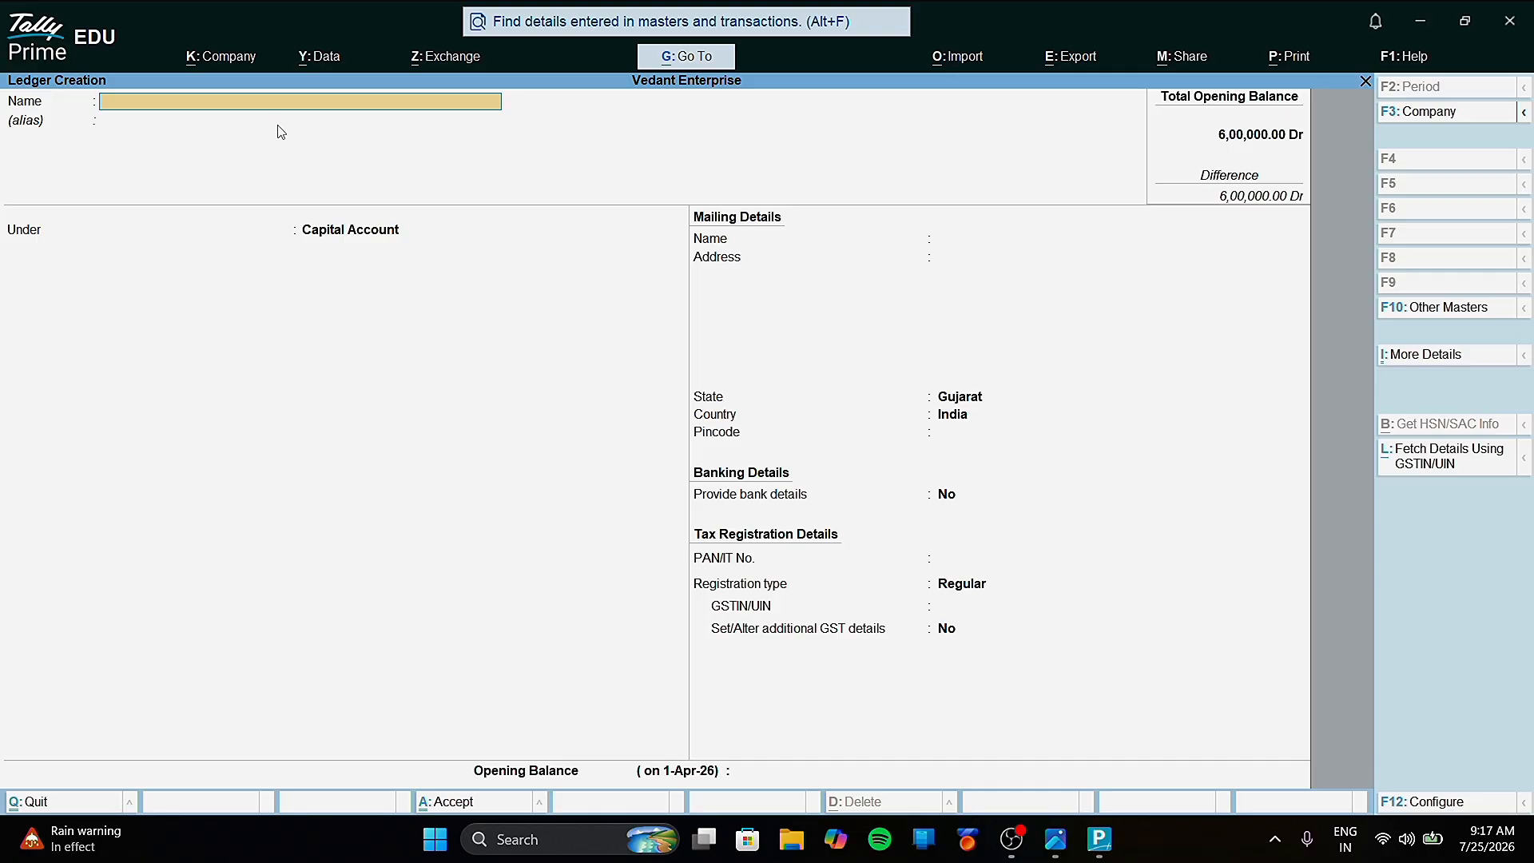
type("Purchase ac")
key("Return")
key("Return")
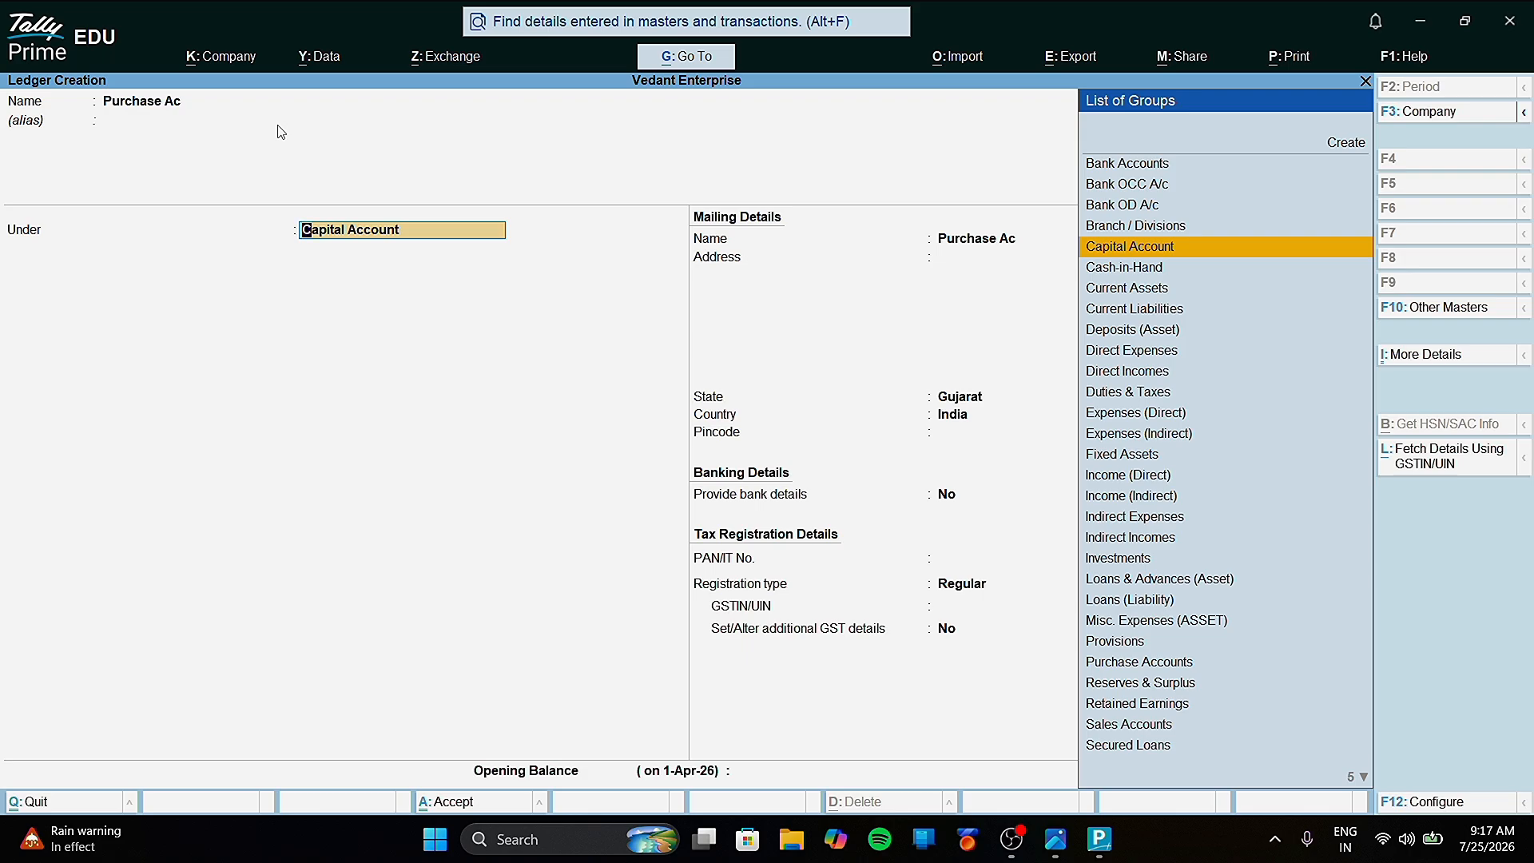
type("Pu")
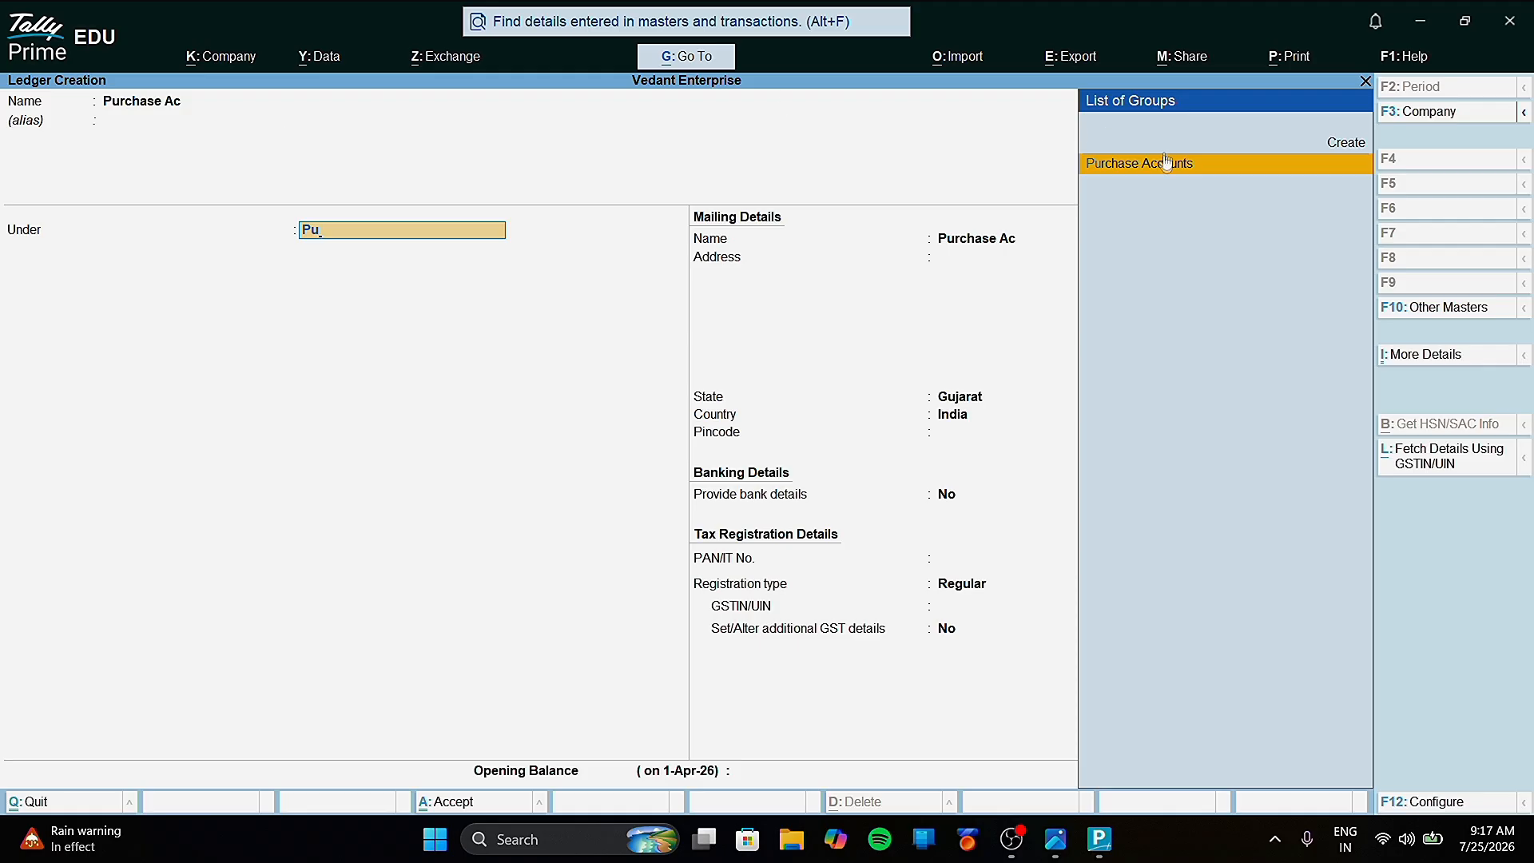
left_click(1158, 165)
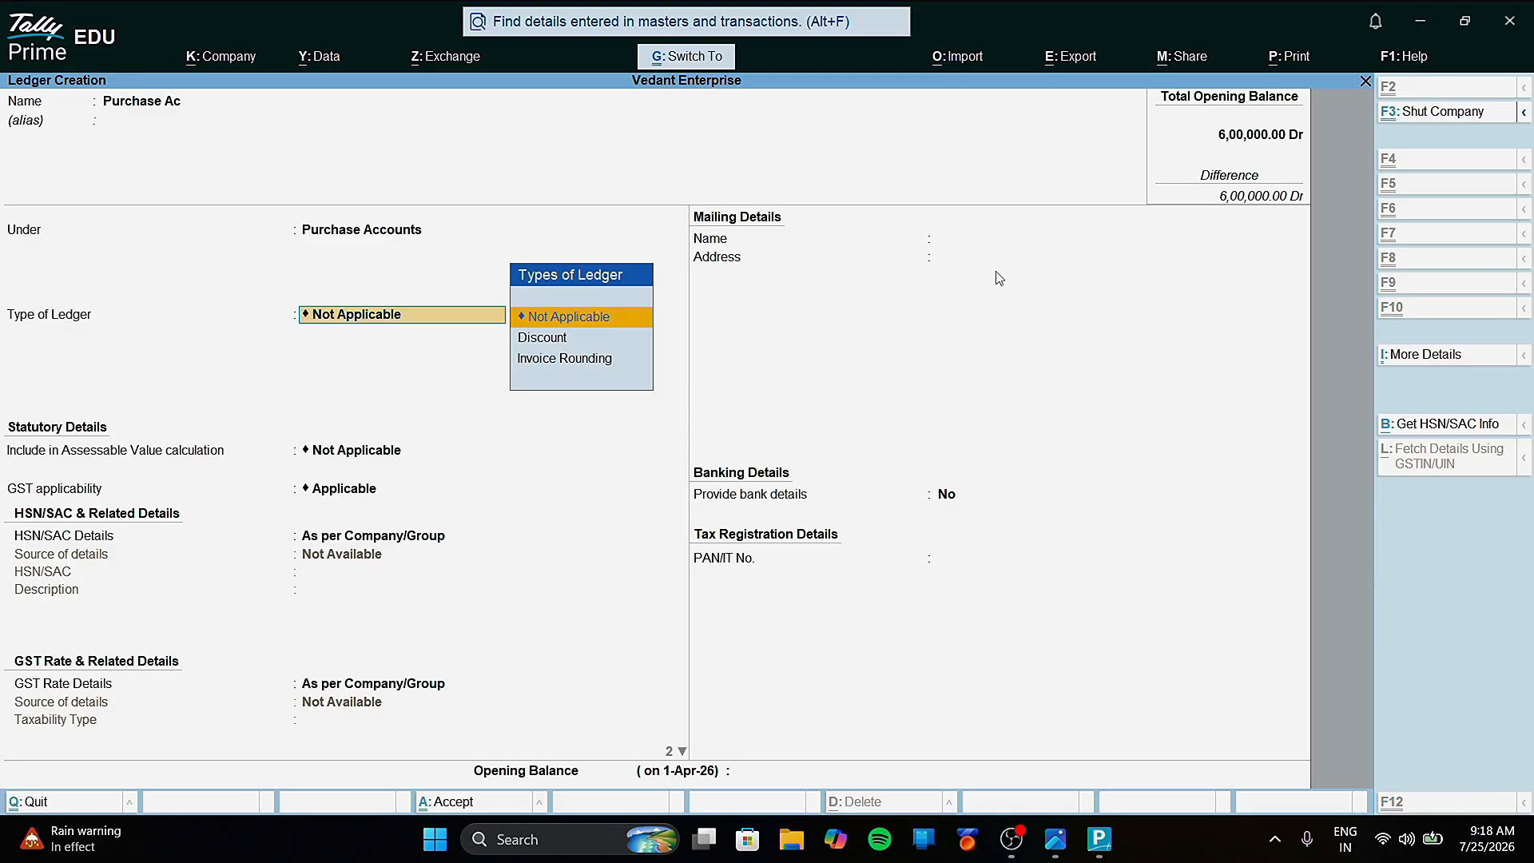
key("ctrl+a")
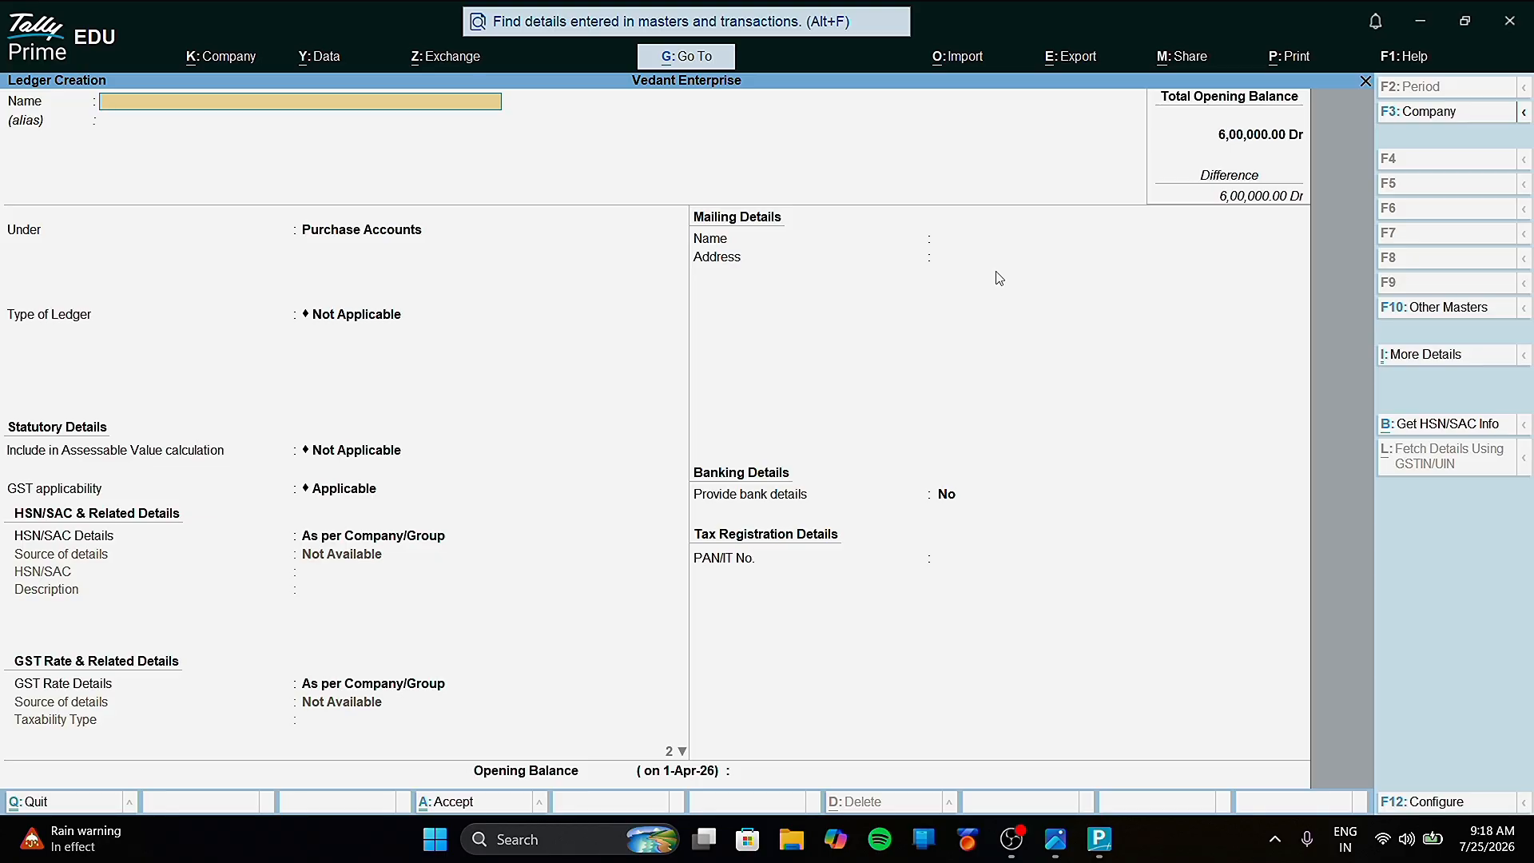
key("Escape")
key("Escape")
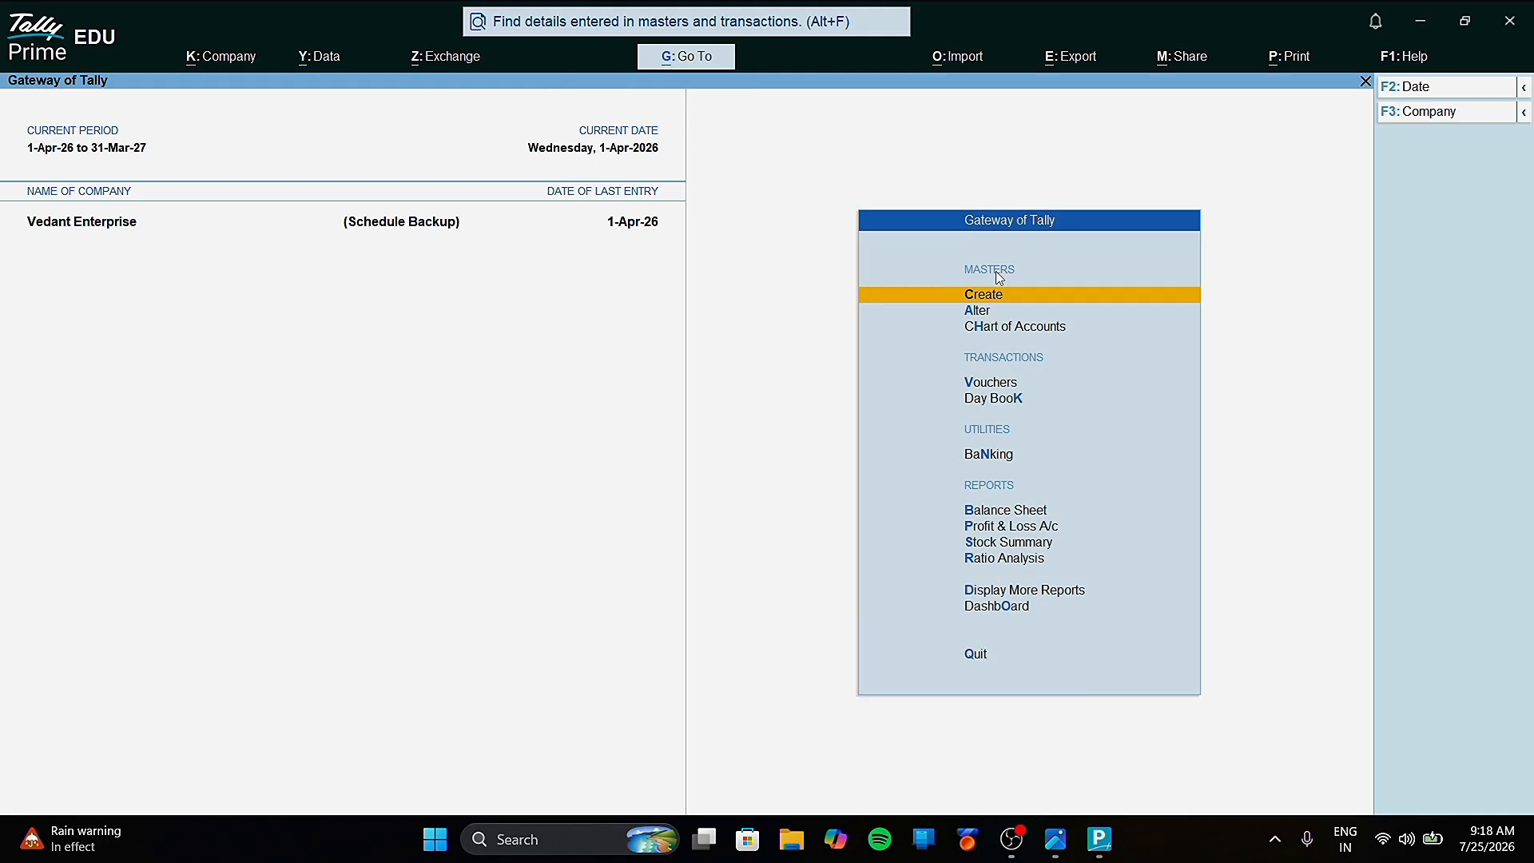
Step: Start a new purchase voucher and set its mode to Accounting Invoice
left_click(999, 387)
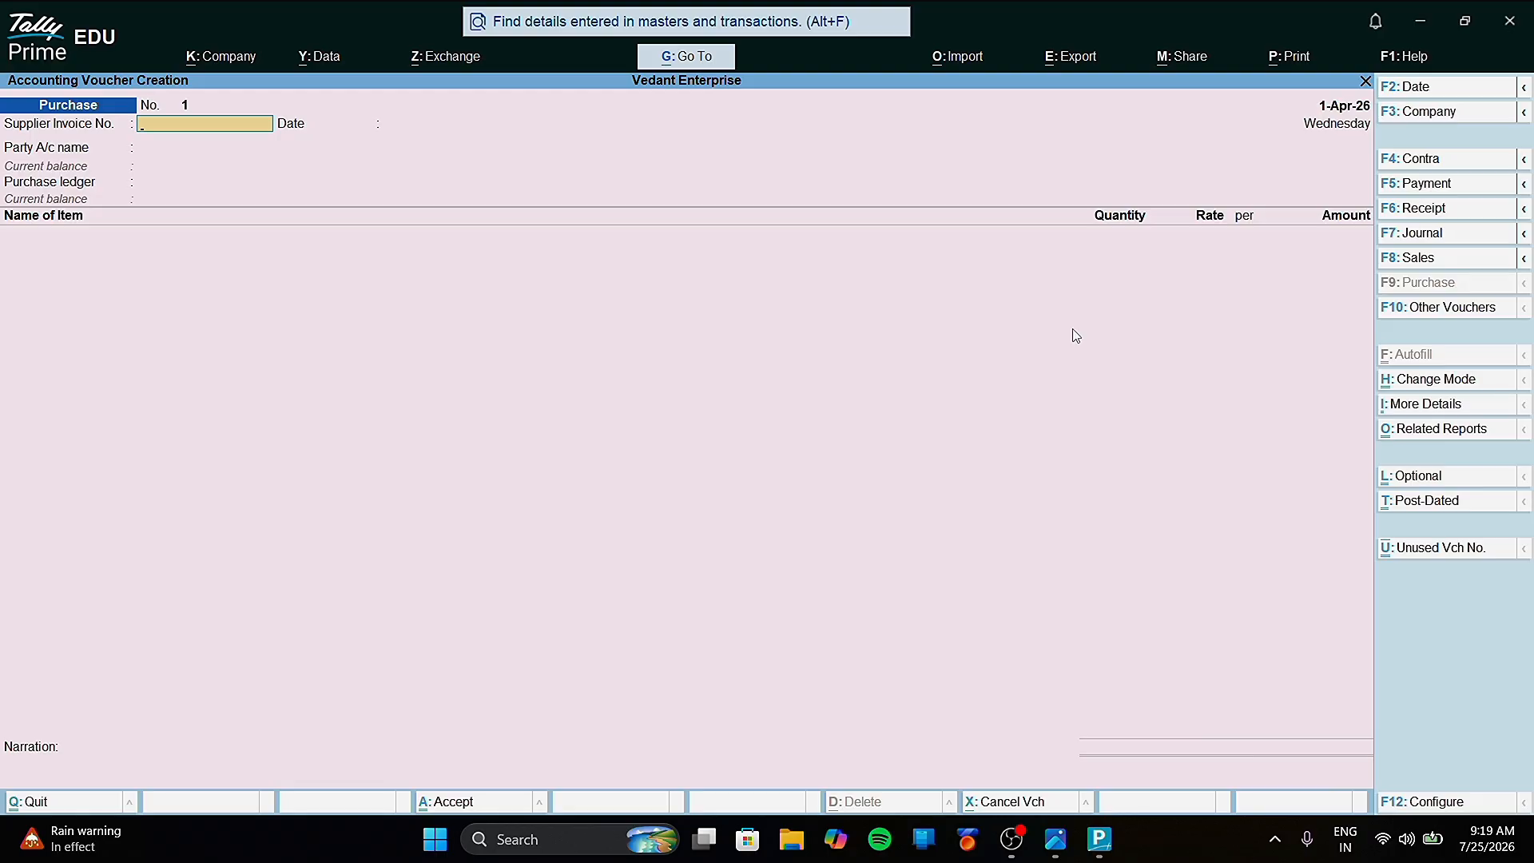
left_click(1450, 385)
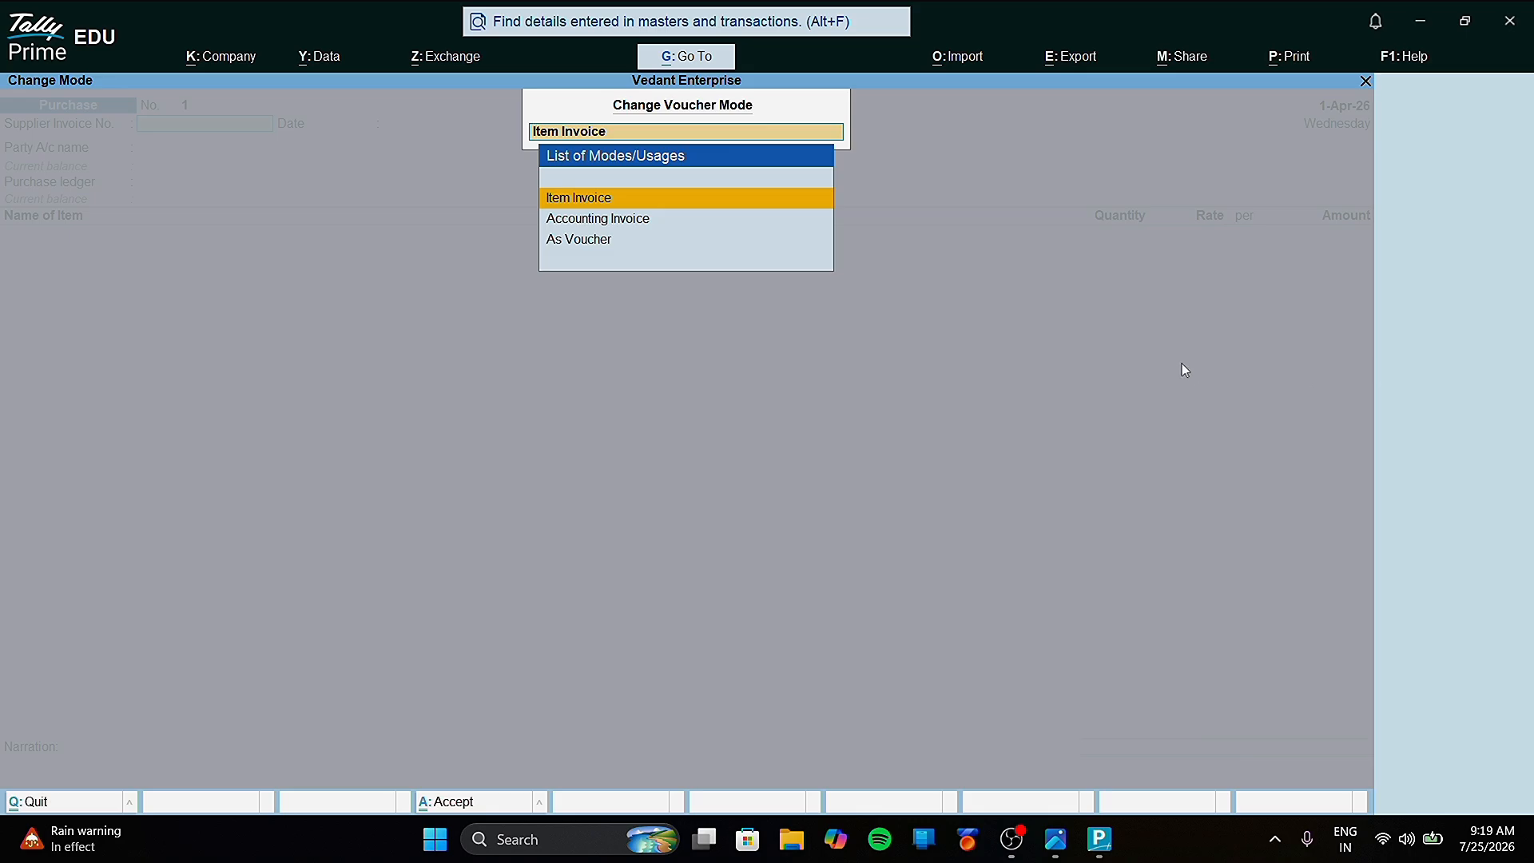
key("BackSpace")
key("Return")
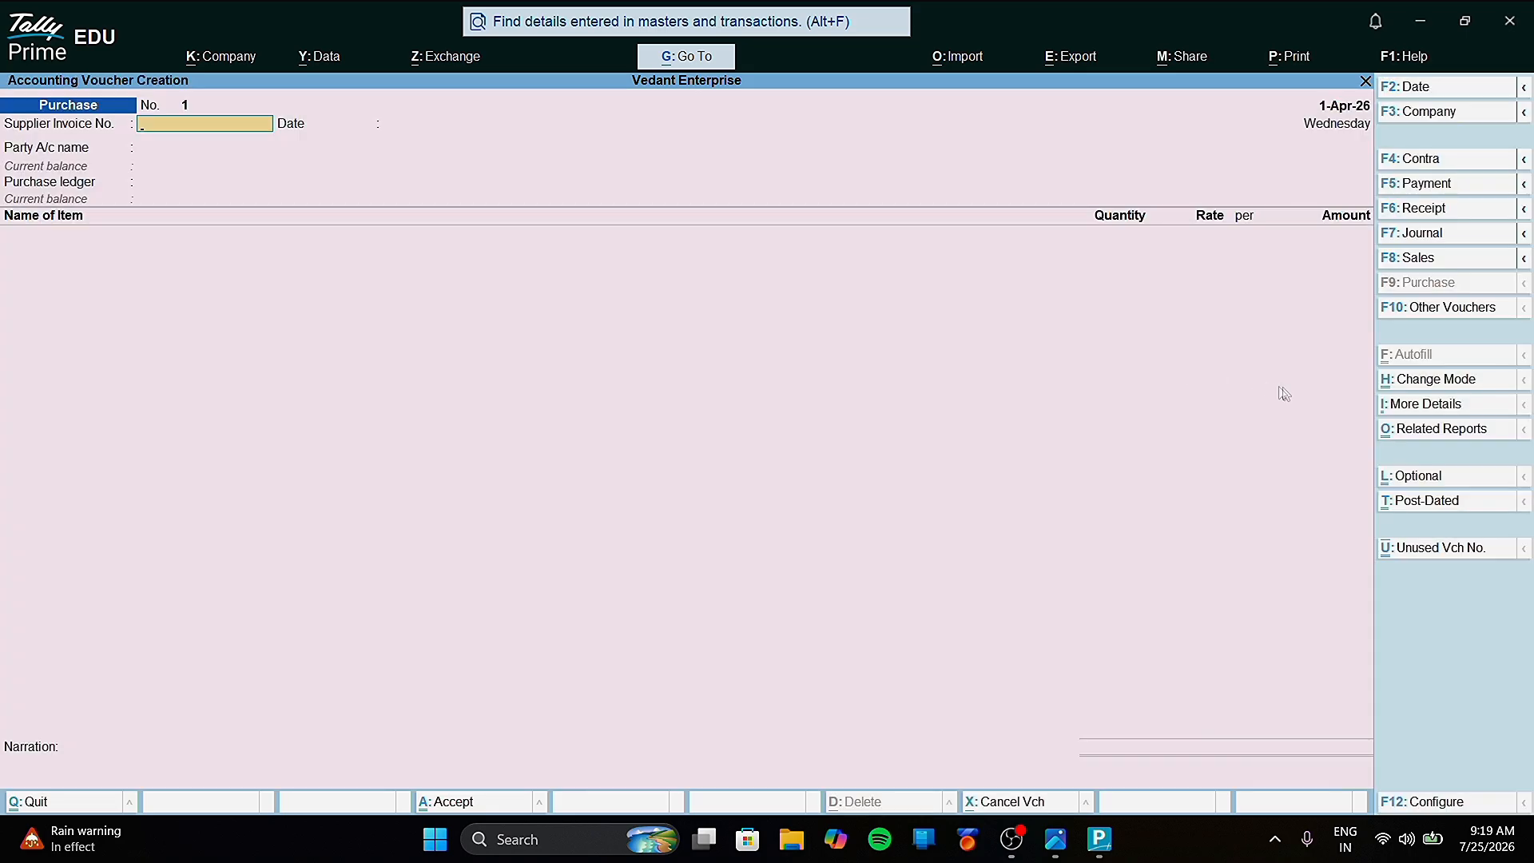
left_click(1412, 384)
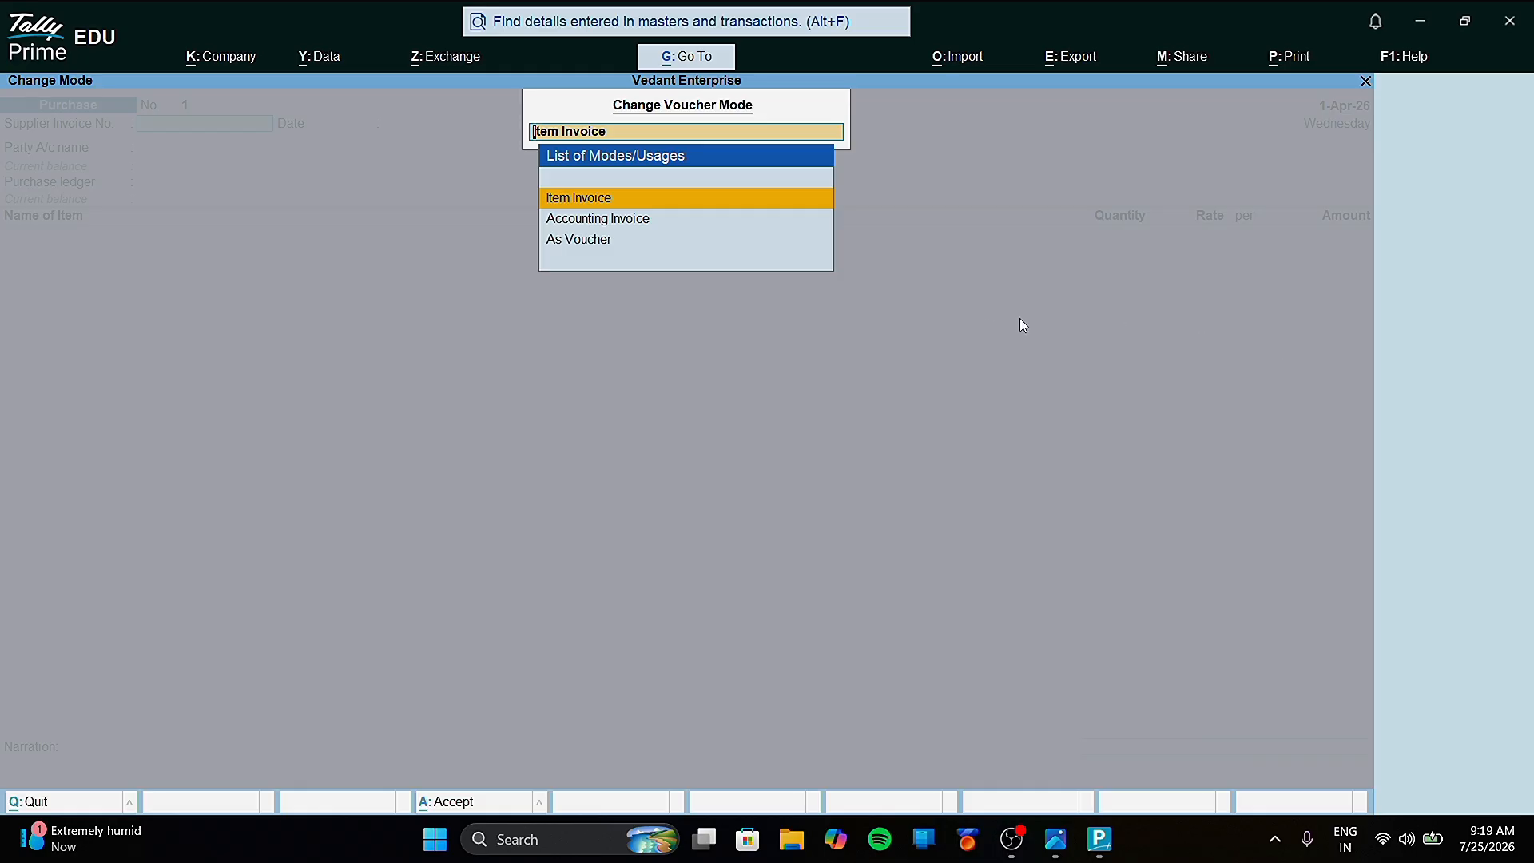
left_click(620, 219)
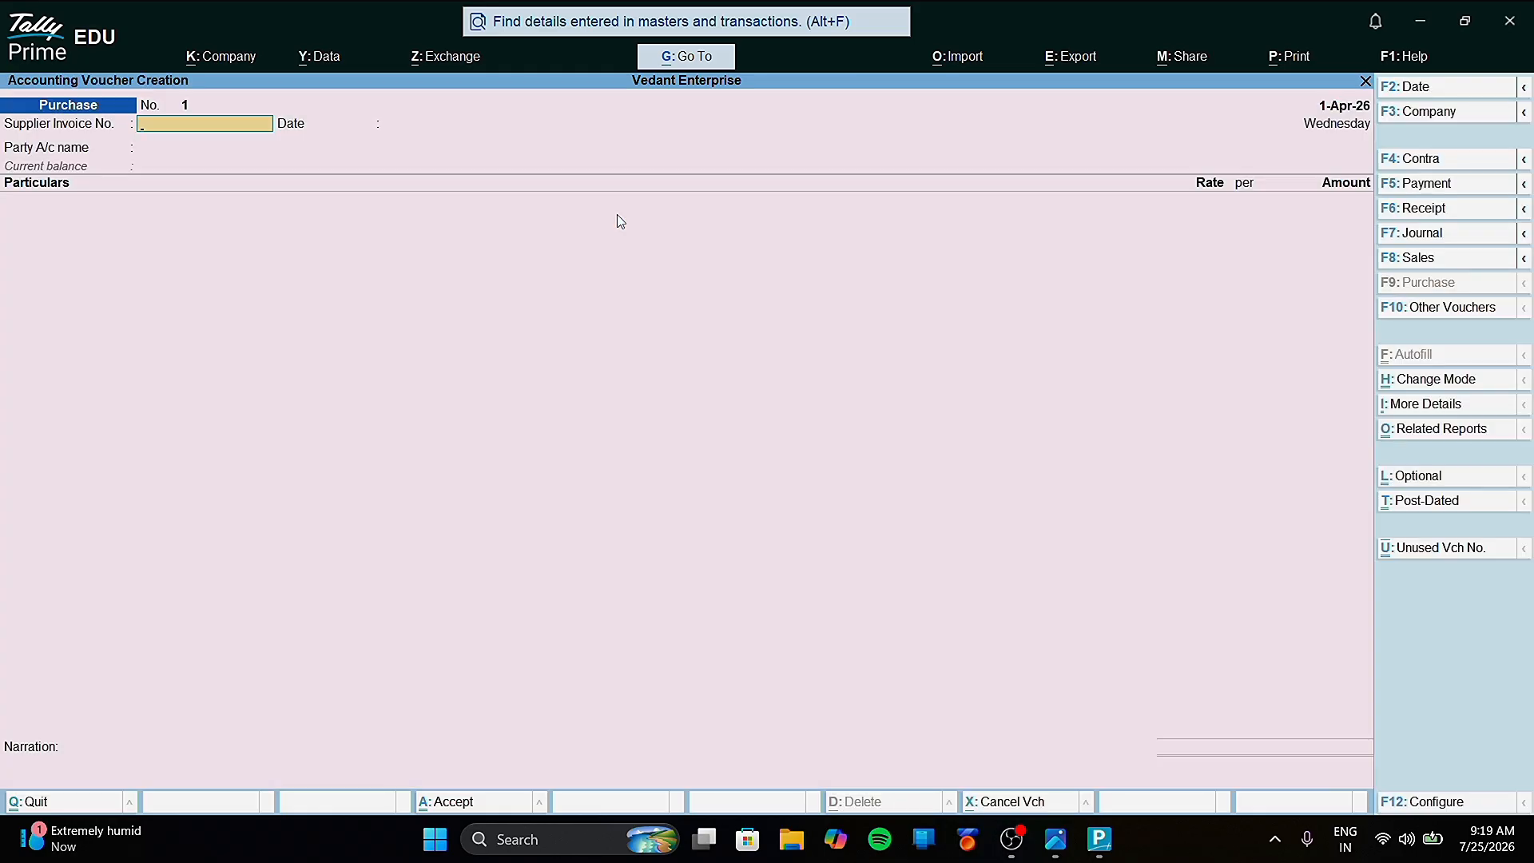
Step: Try the As Voucher mode on the purchase voucher and return it to Accounting Invoice mode
left_click(1411, 382)
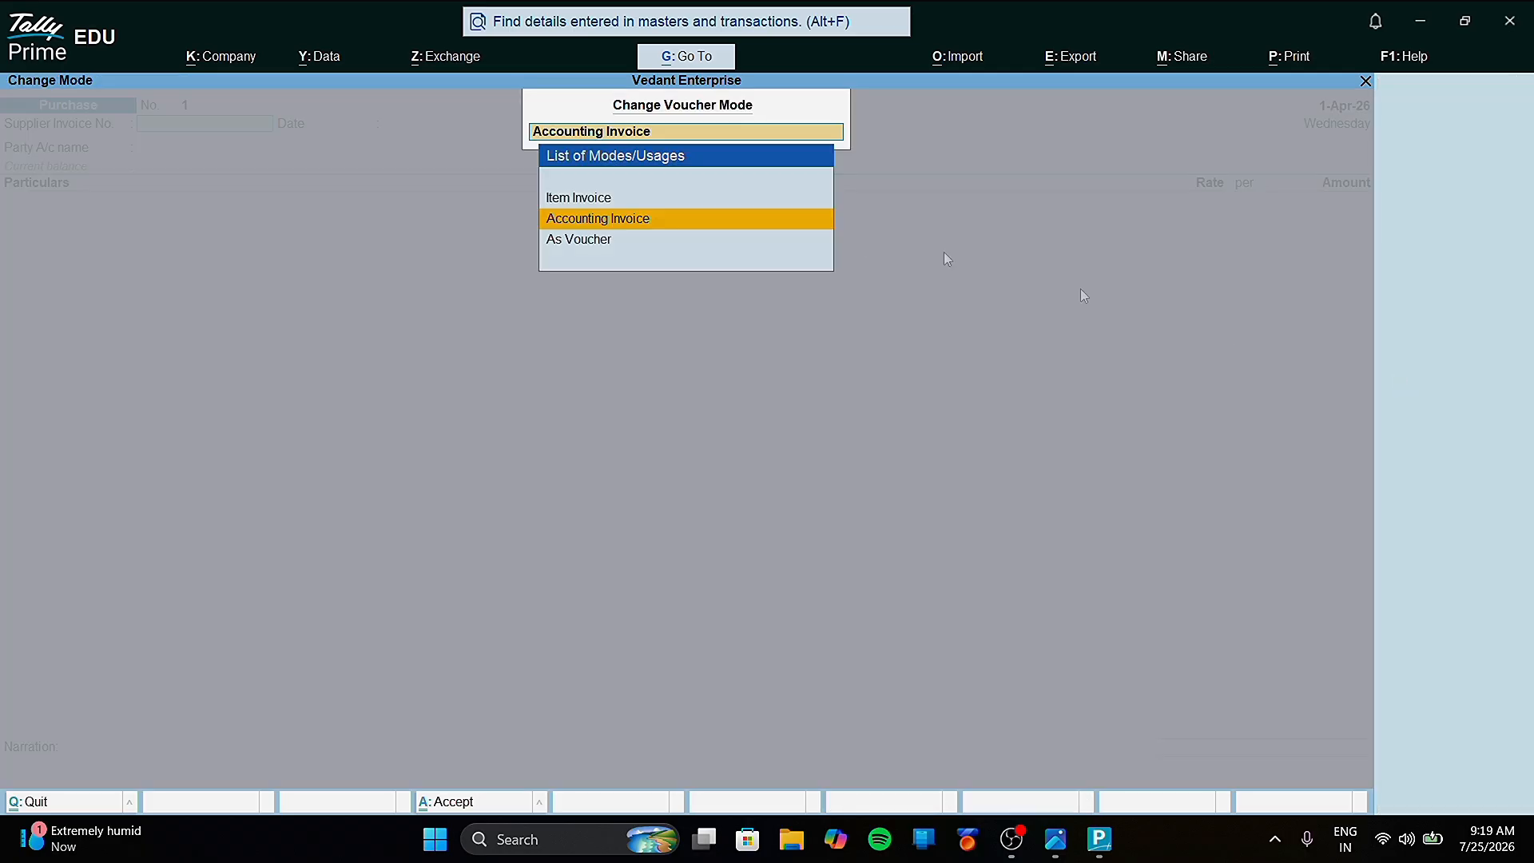
left_click(605, 243)
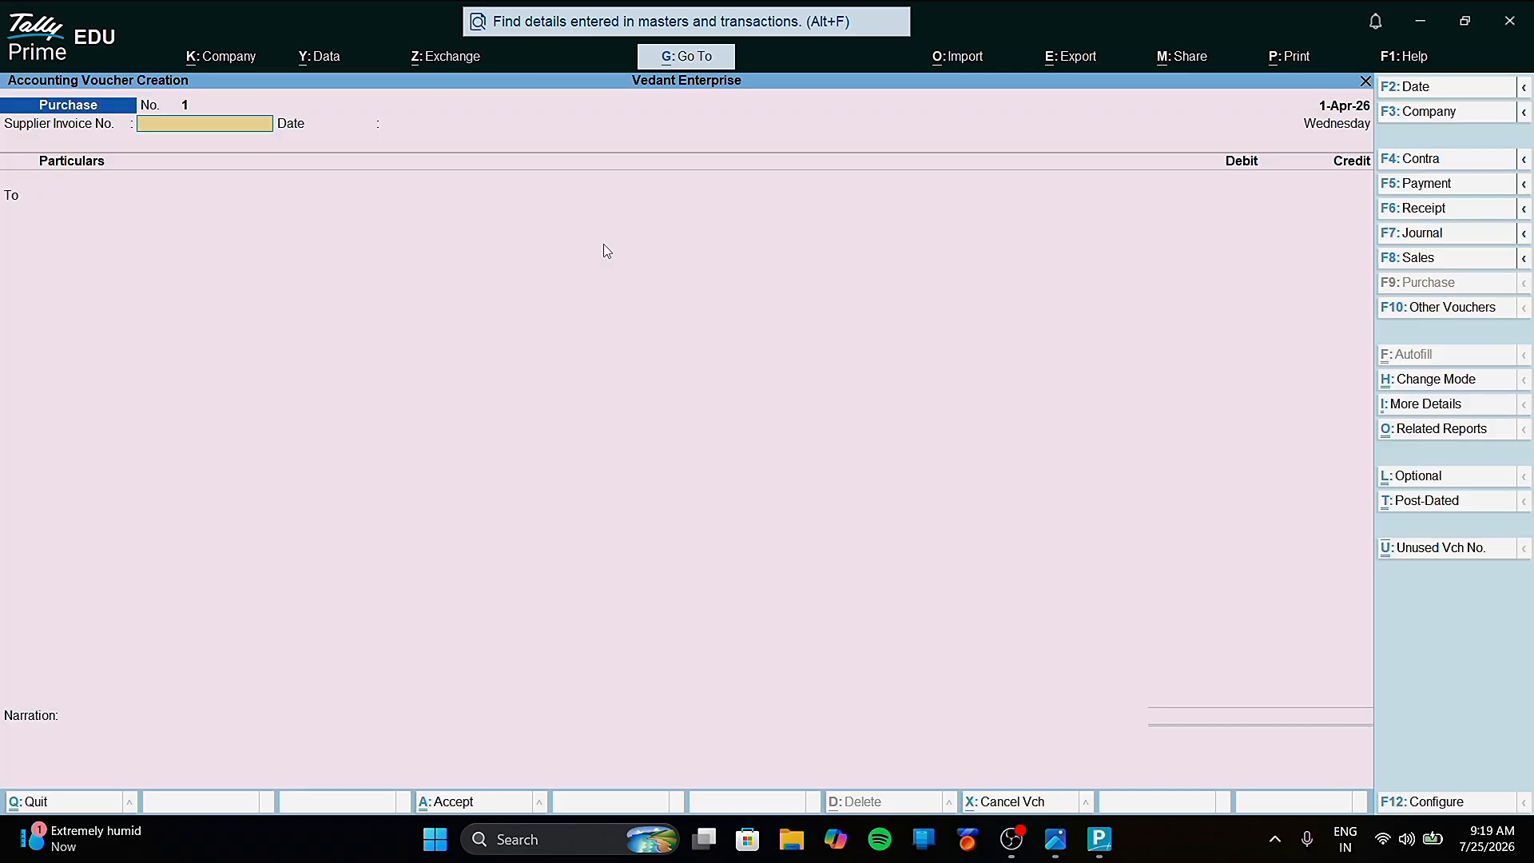
left_click(1416, 385)
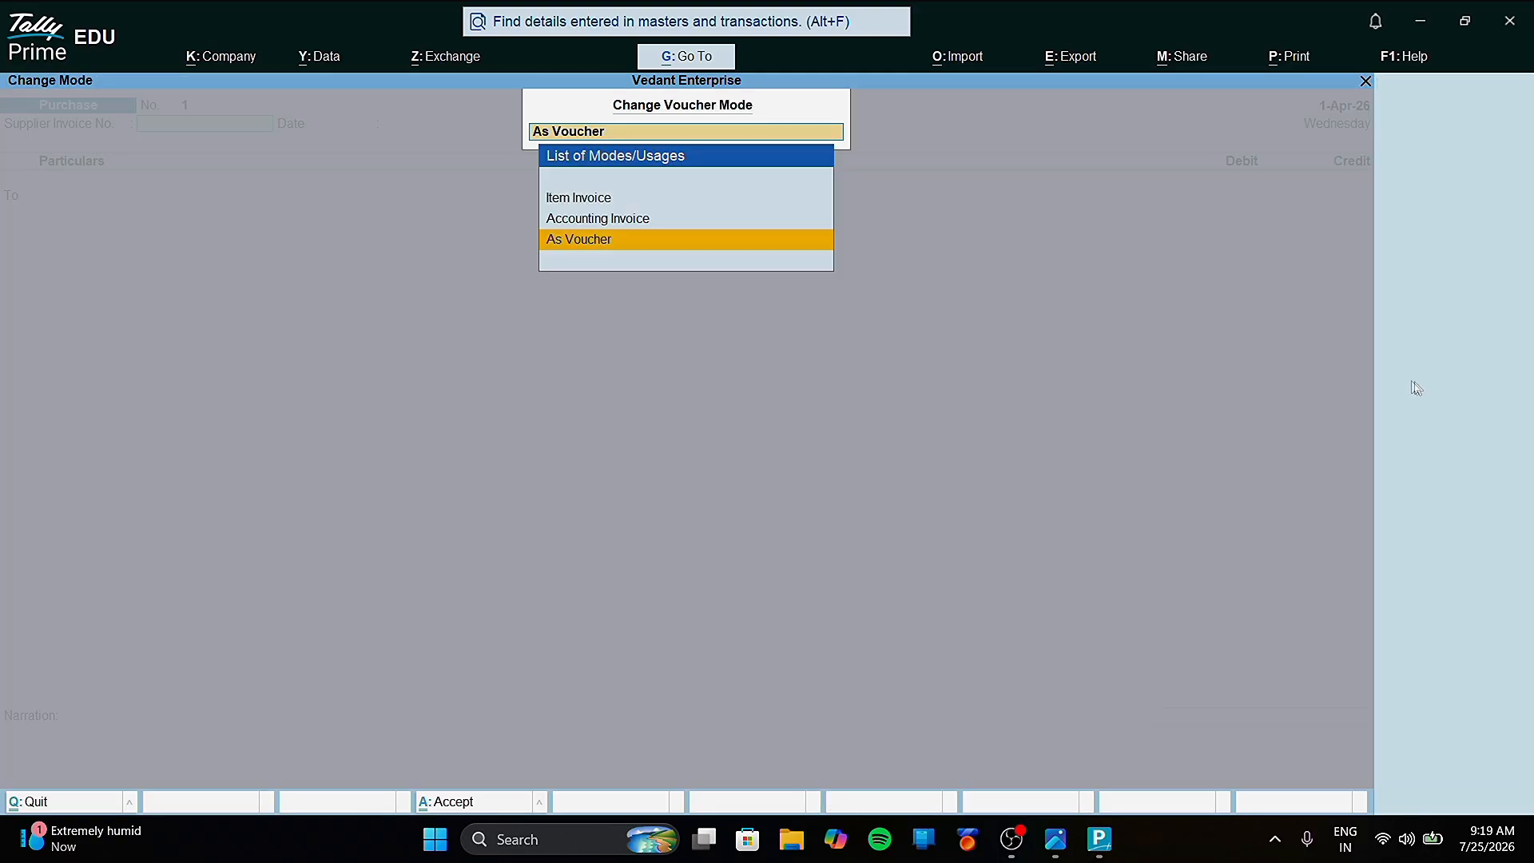
left_click(617, 221)
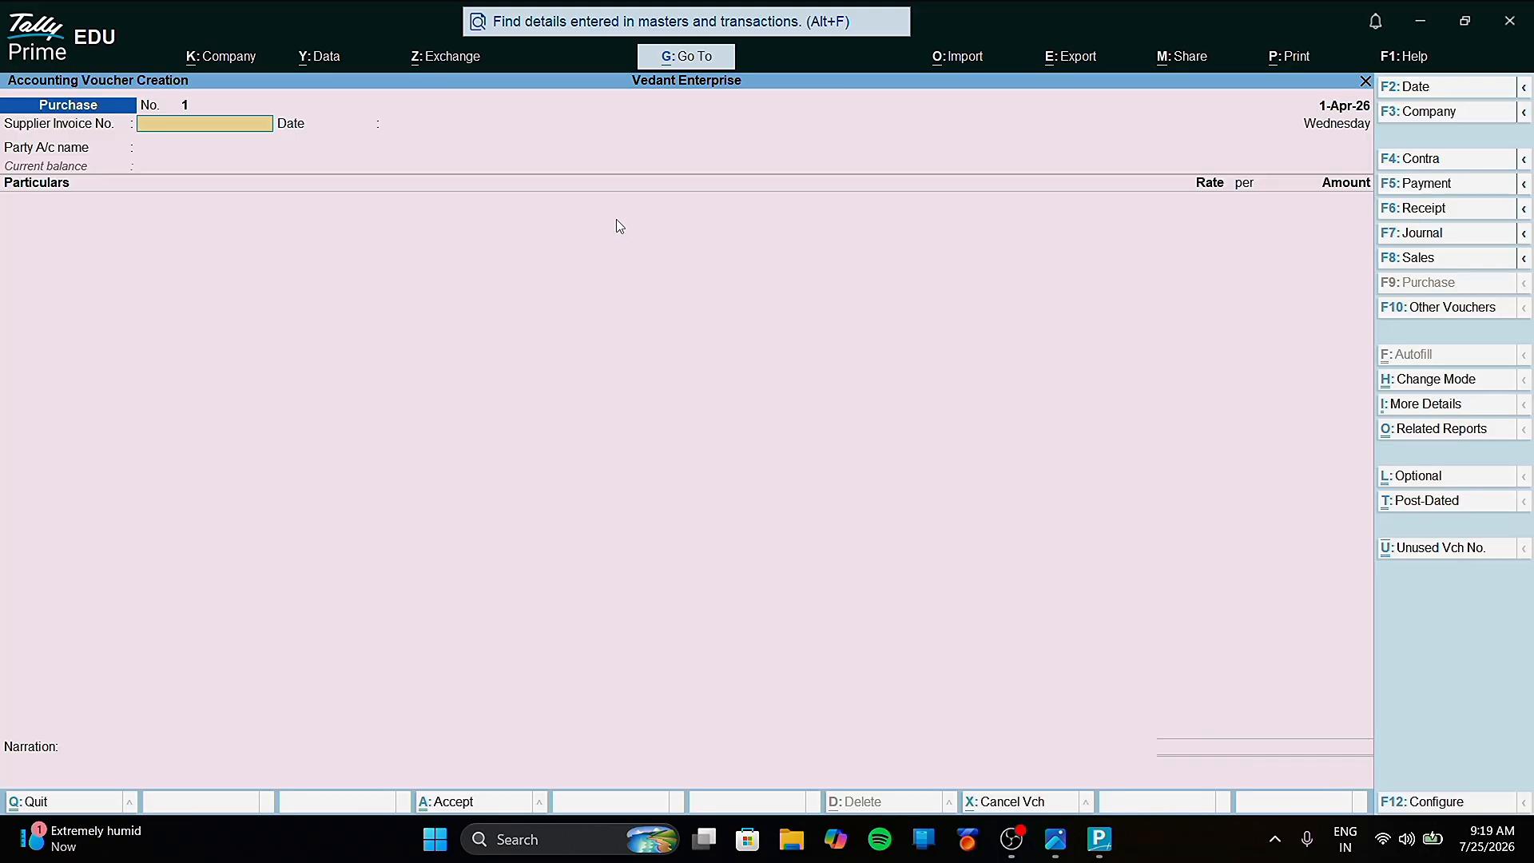
left_click(1431, 380)
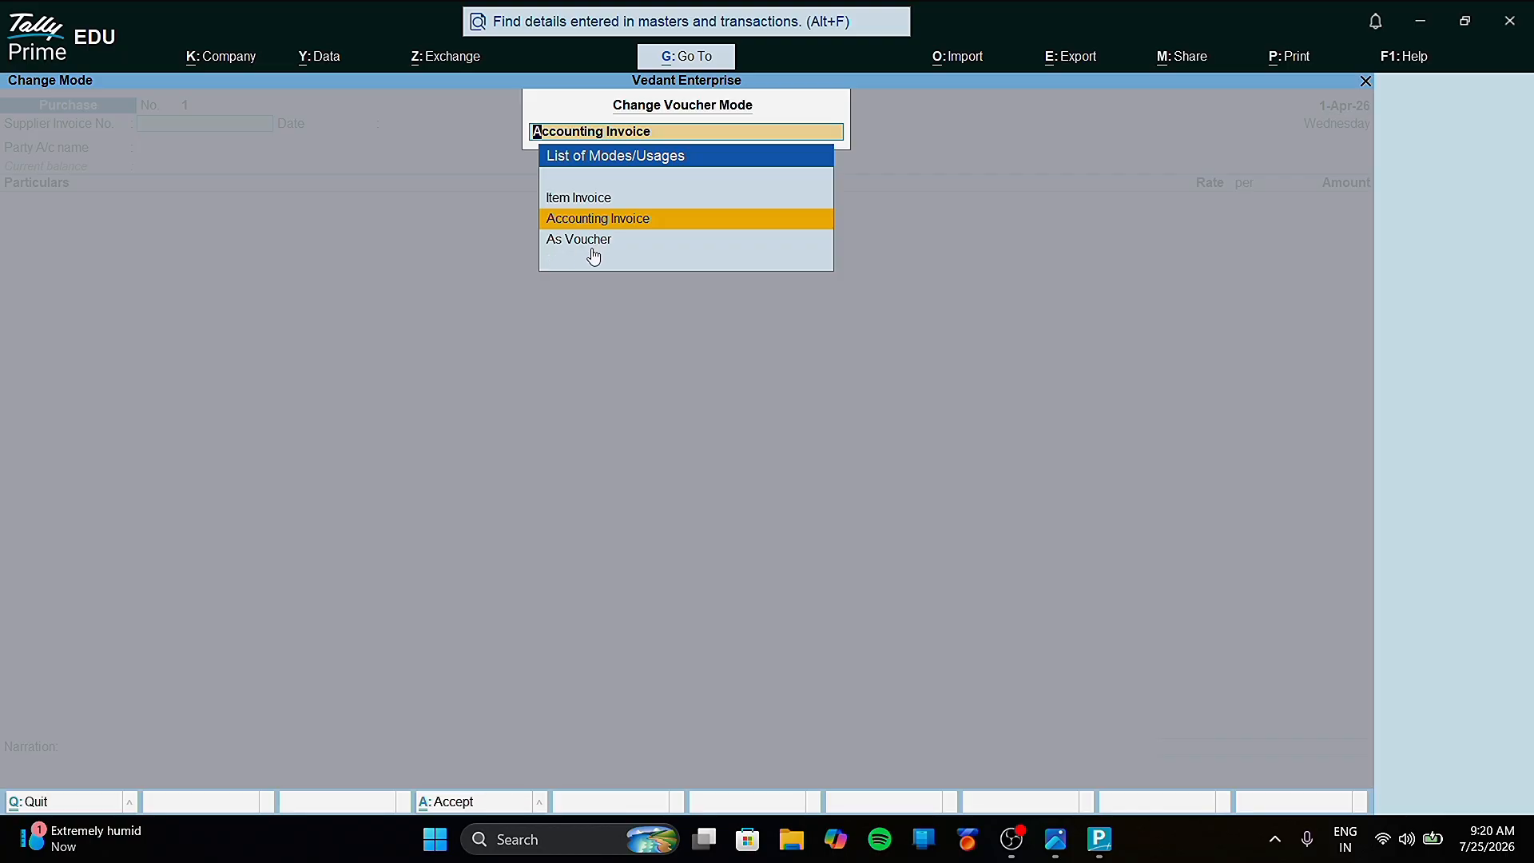
key("Return")
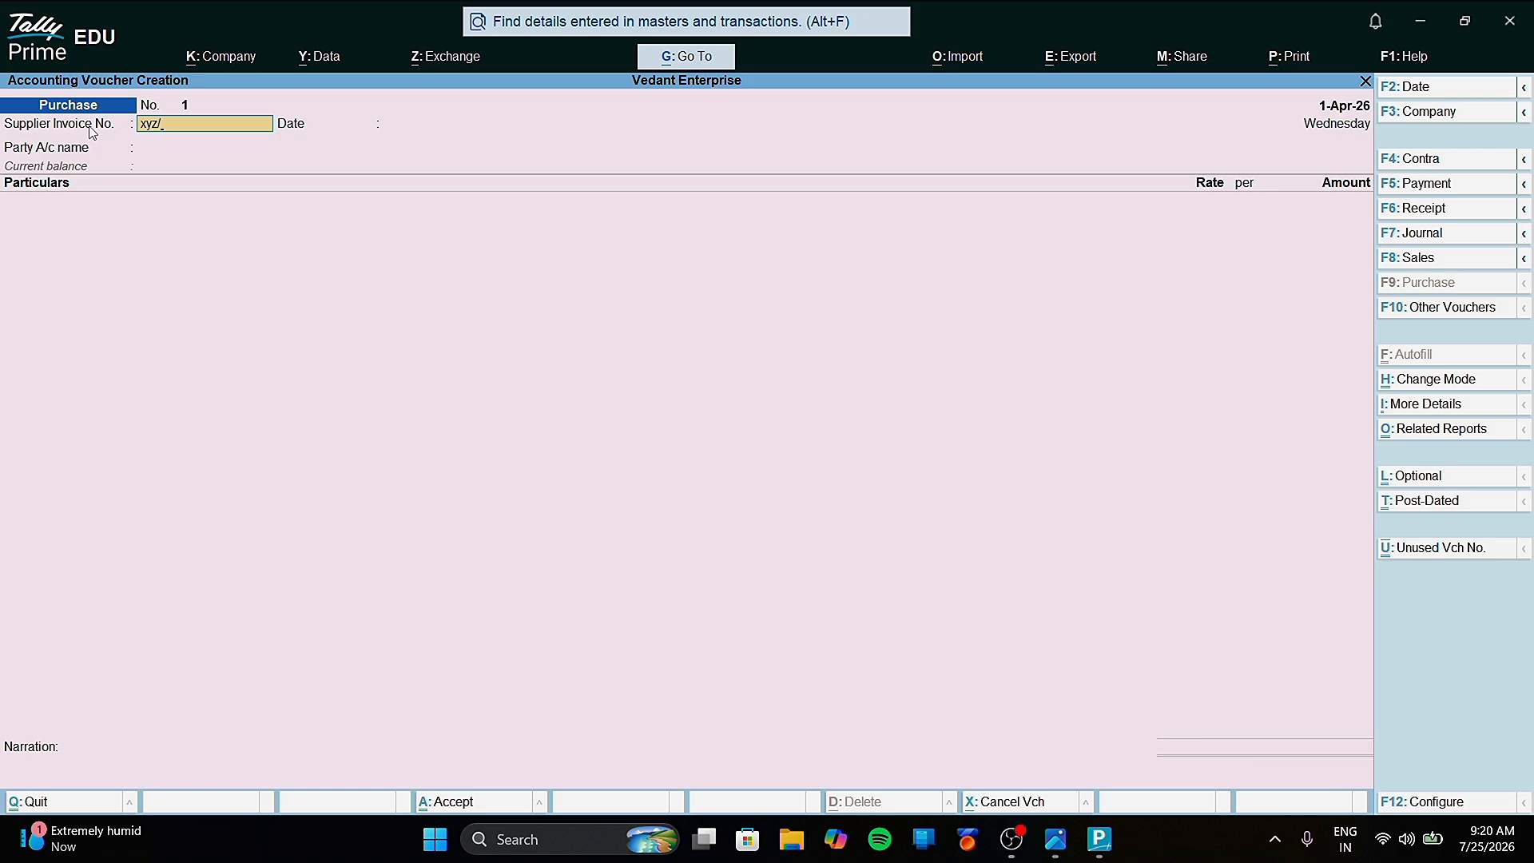
Step: Enter supplier invoice number xyz/31, keep the date 1-Apr-26 and choose Cash as the party account
type("31")
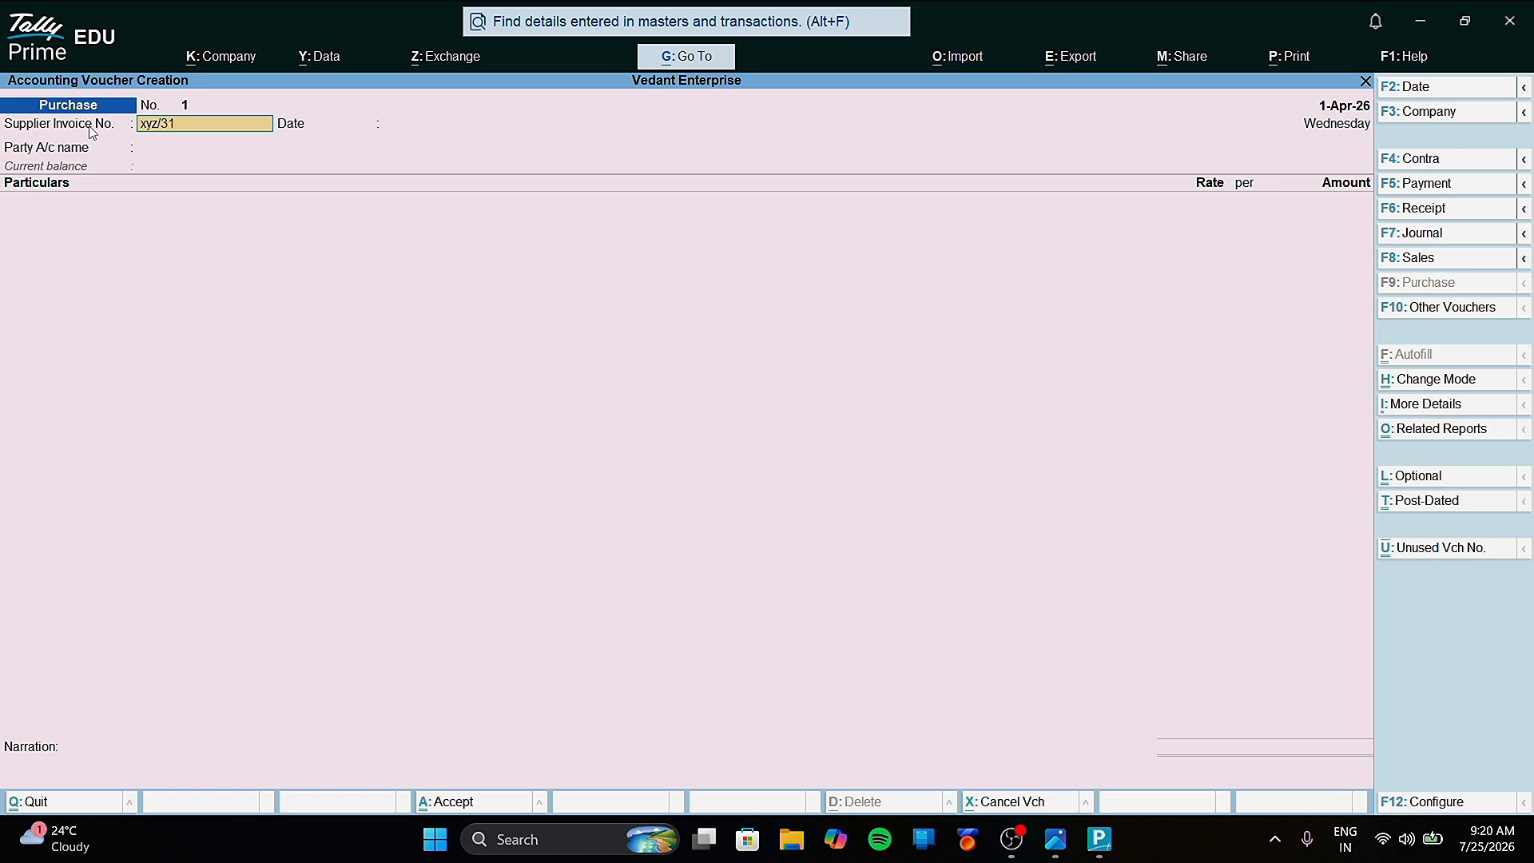
key("Return")
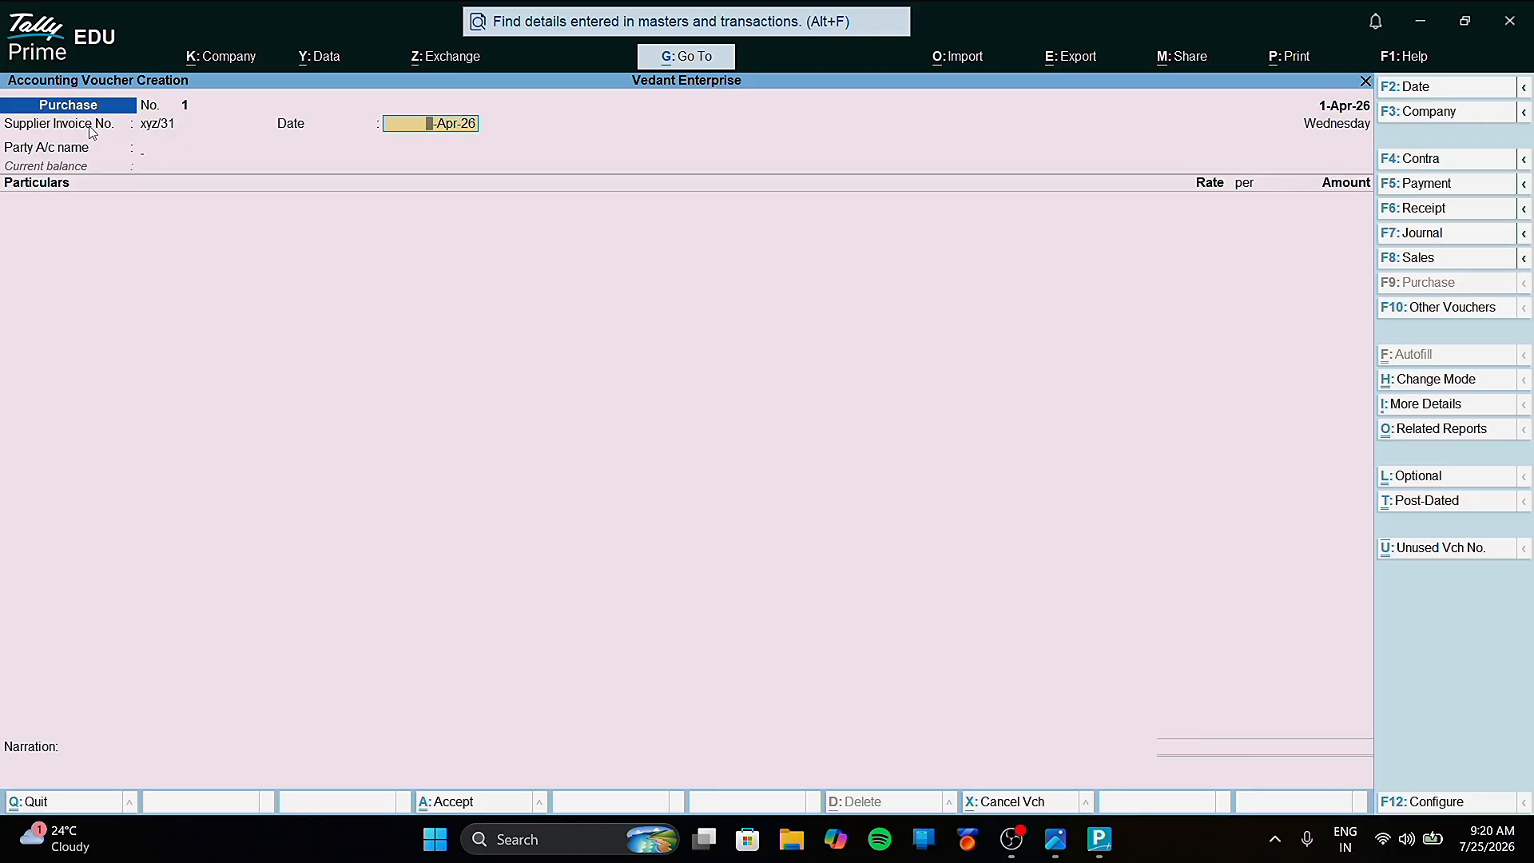
key("Return")
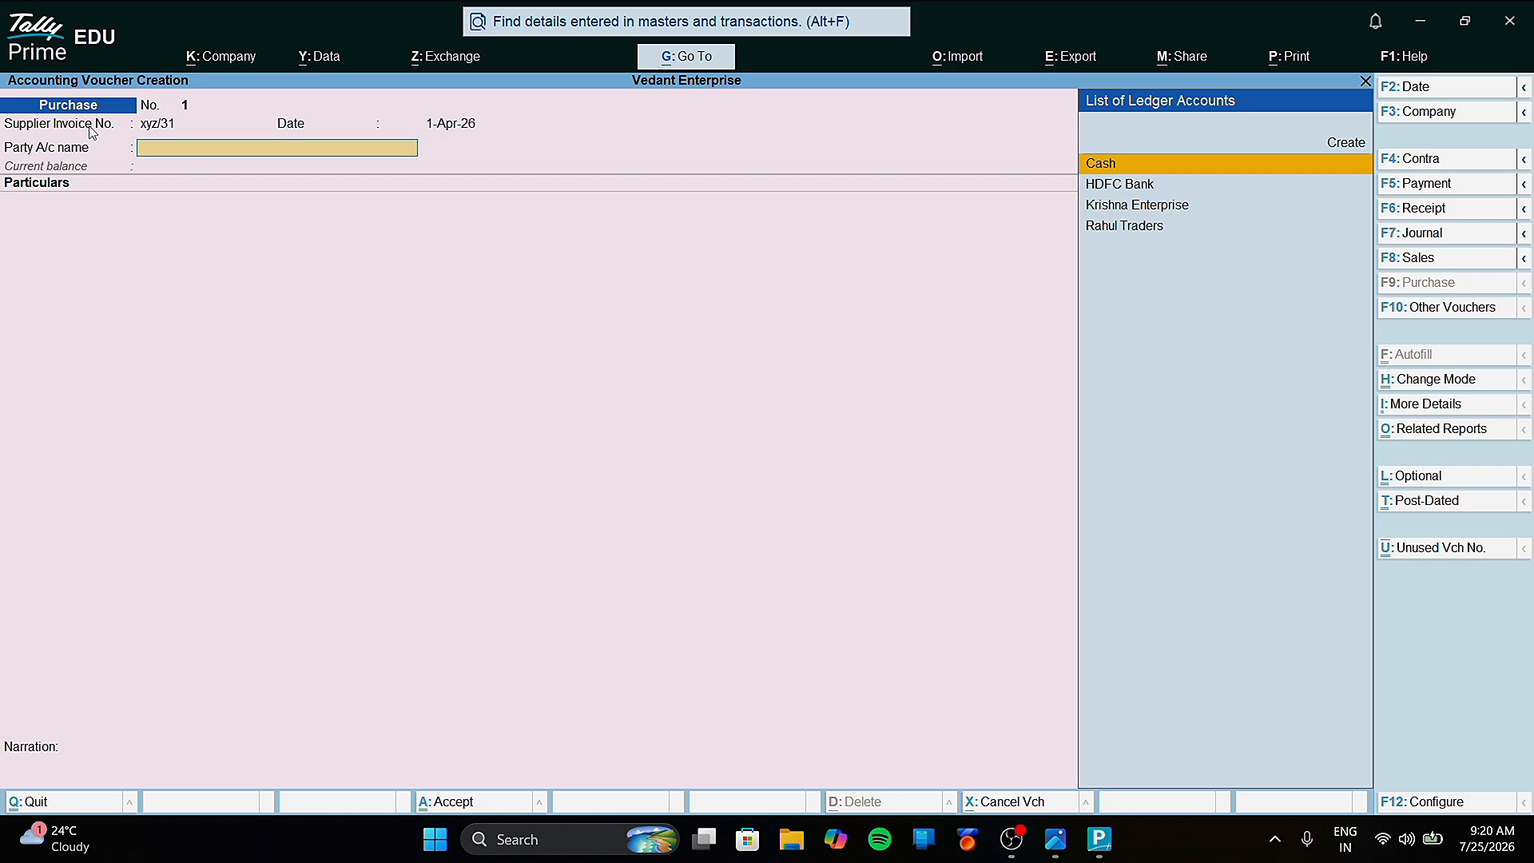
key("Return")
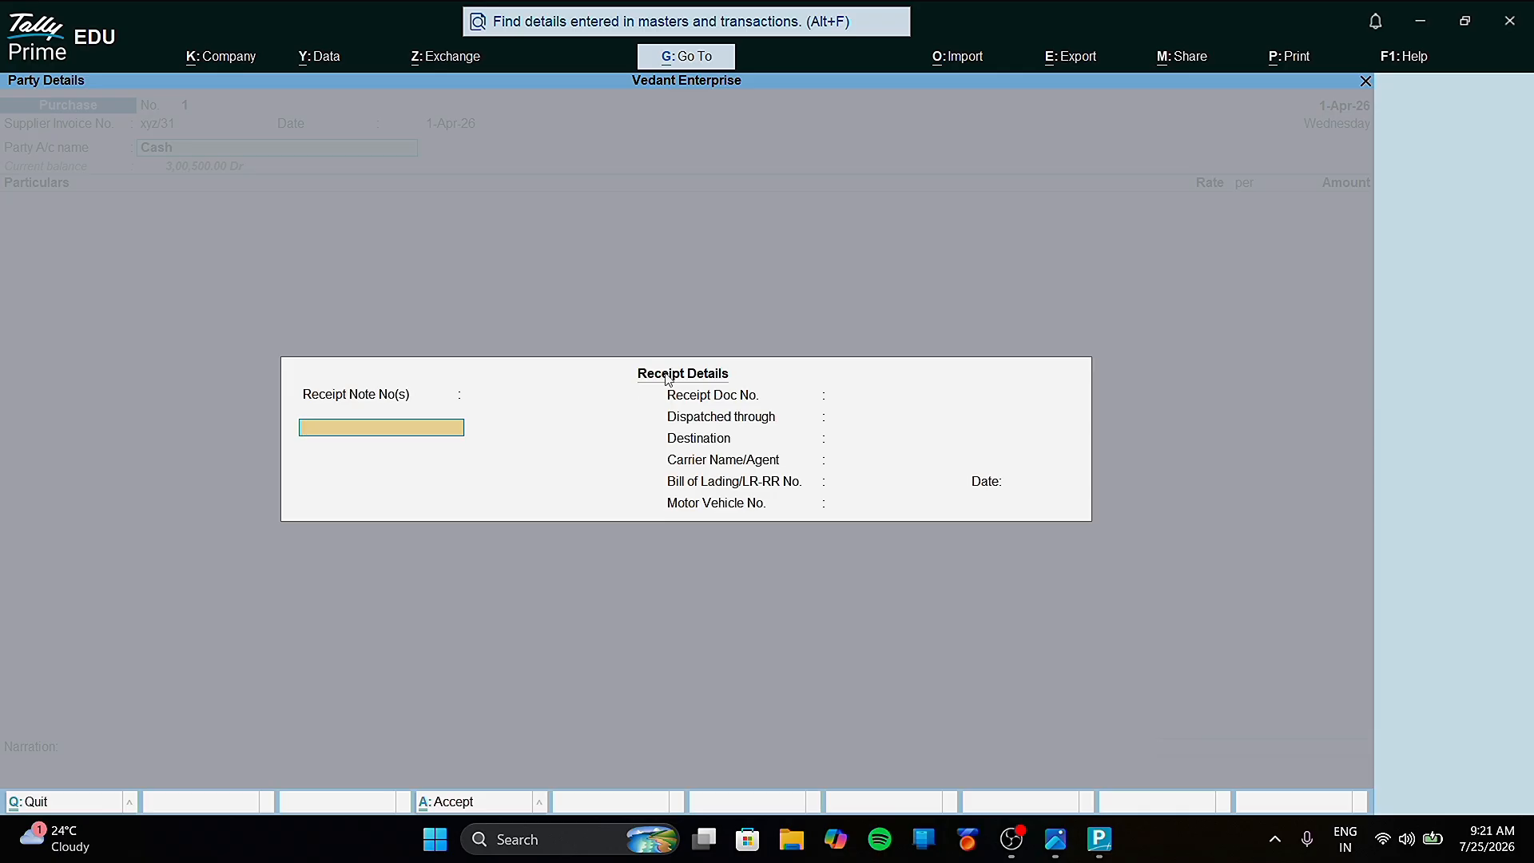
Step: Leave all the receipt details for the cash purchase blank and proceed to the party details
key("Return")
key("Return")
key("Return")
key("Return")
key("Return")
key("Return")
key("Return")
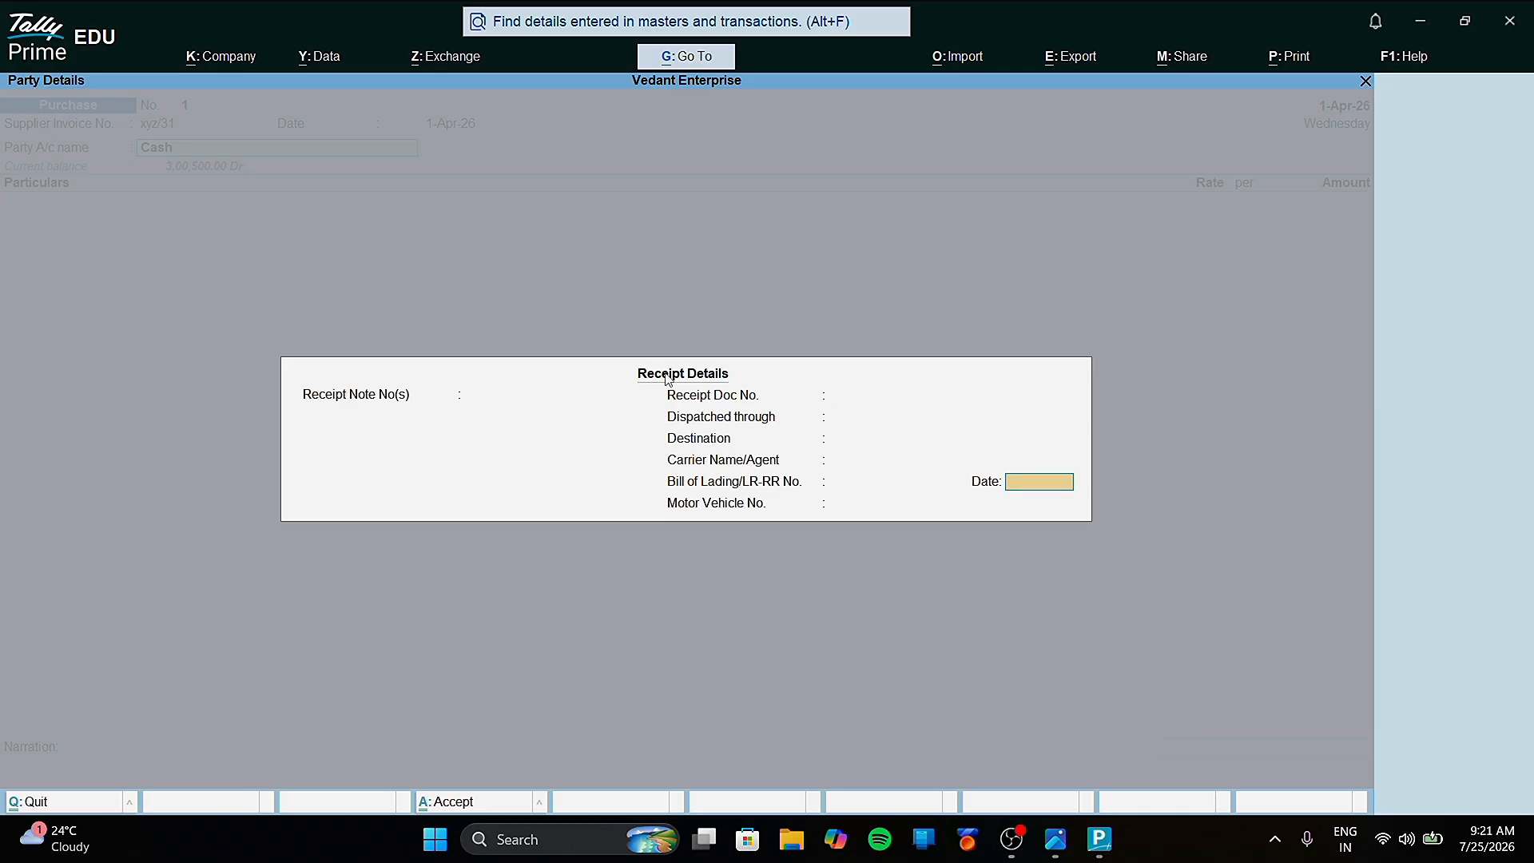
key("Return")
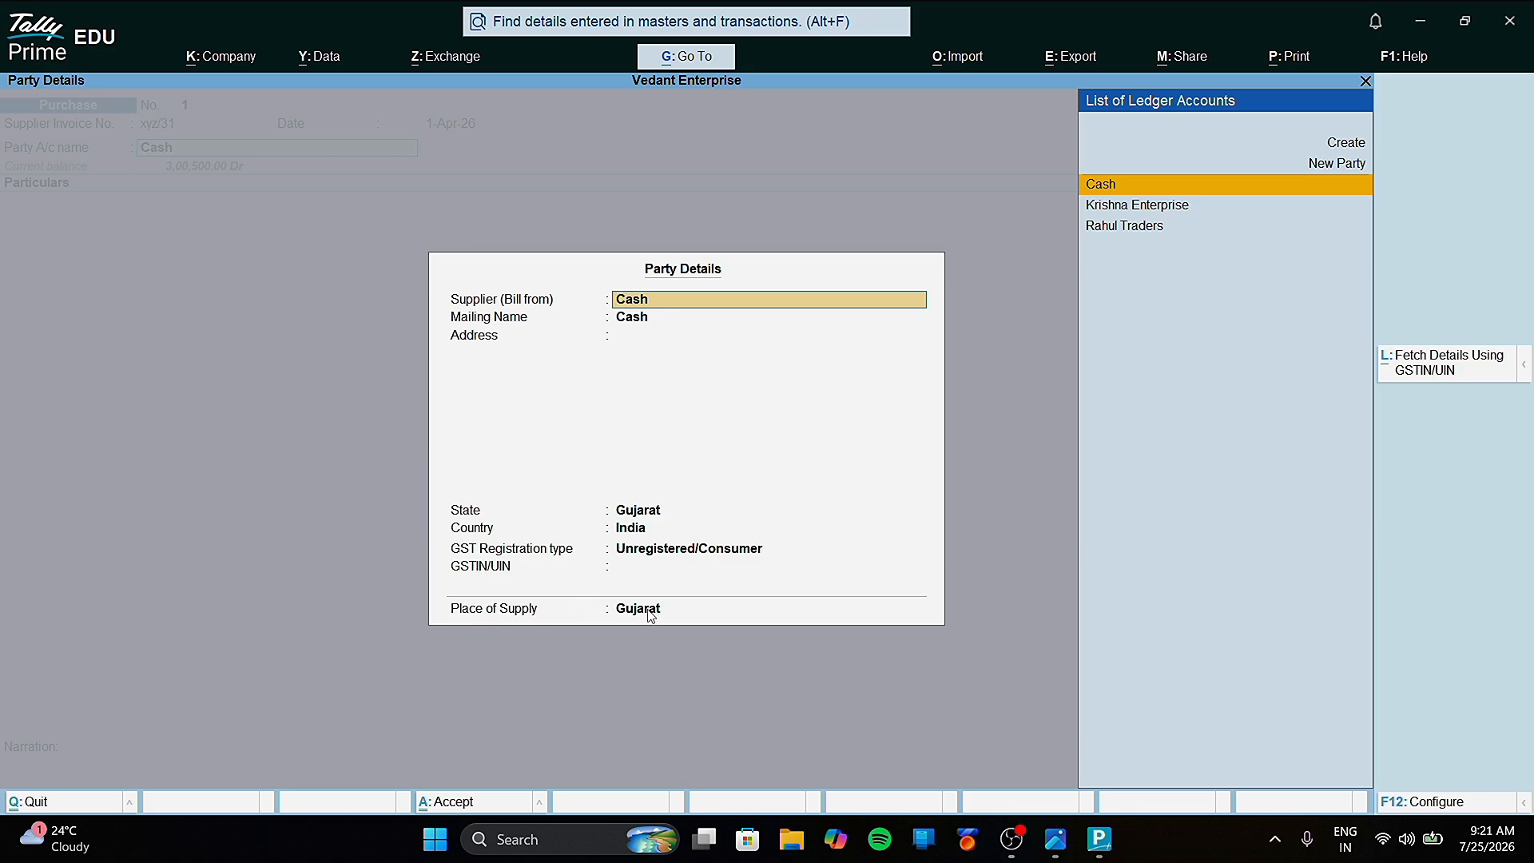
Step: Accept the default party details, with Cash as supplier and Gujarat as state and place of supply
key("Return")
key("Return")
key("Return")
key("Return")
key("Return")
key("Return")
key("Return")
key("Return")
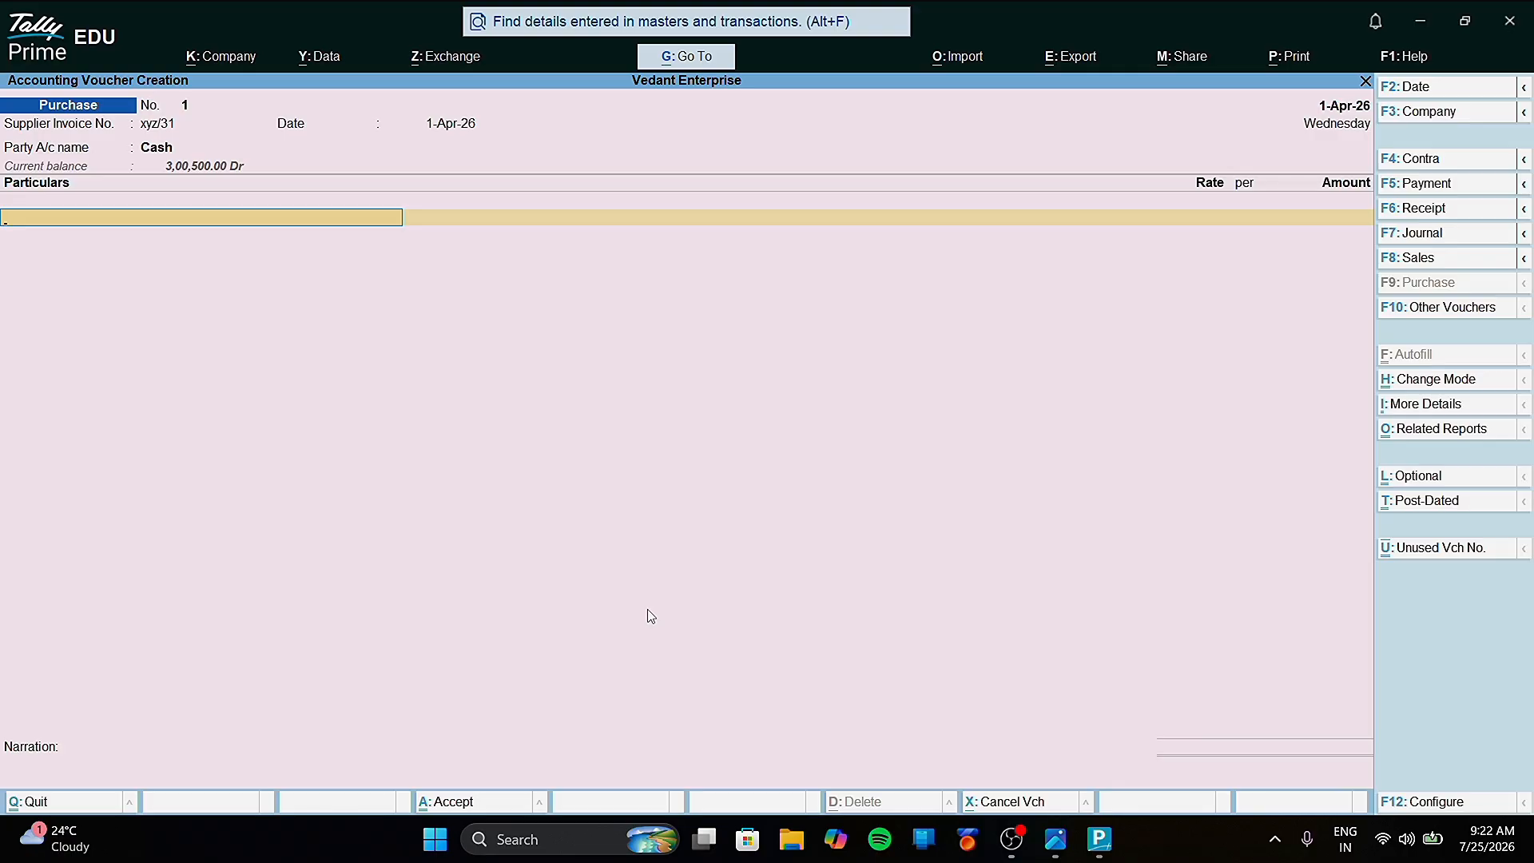
Step: Select the Purchase Ac ledger for the first particulars line of the purchase voucher
type("P")
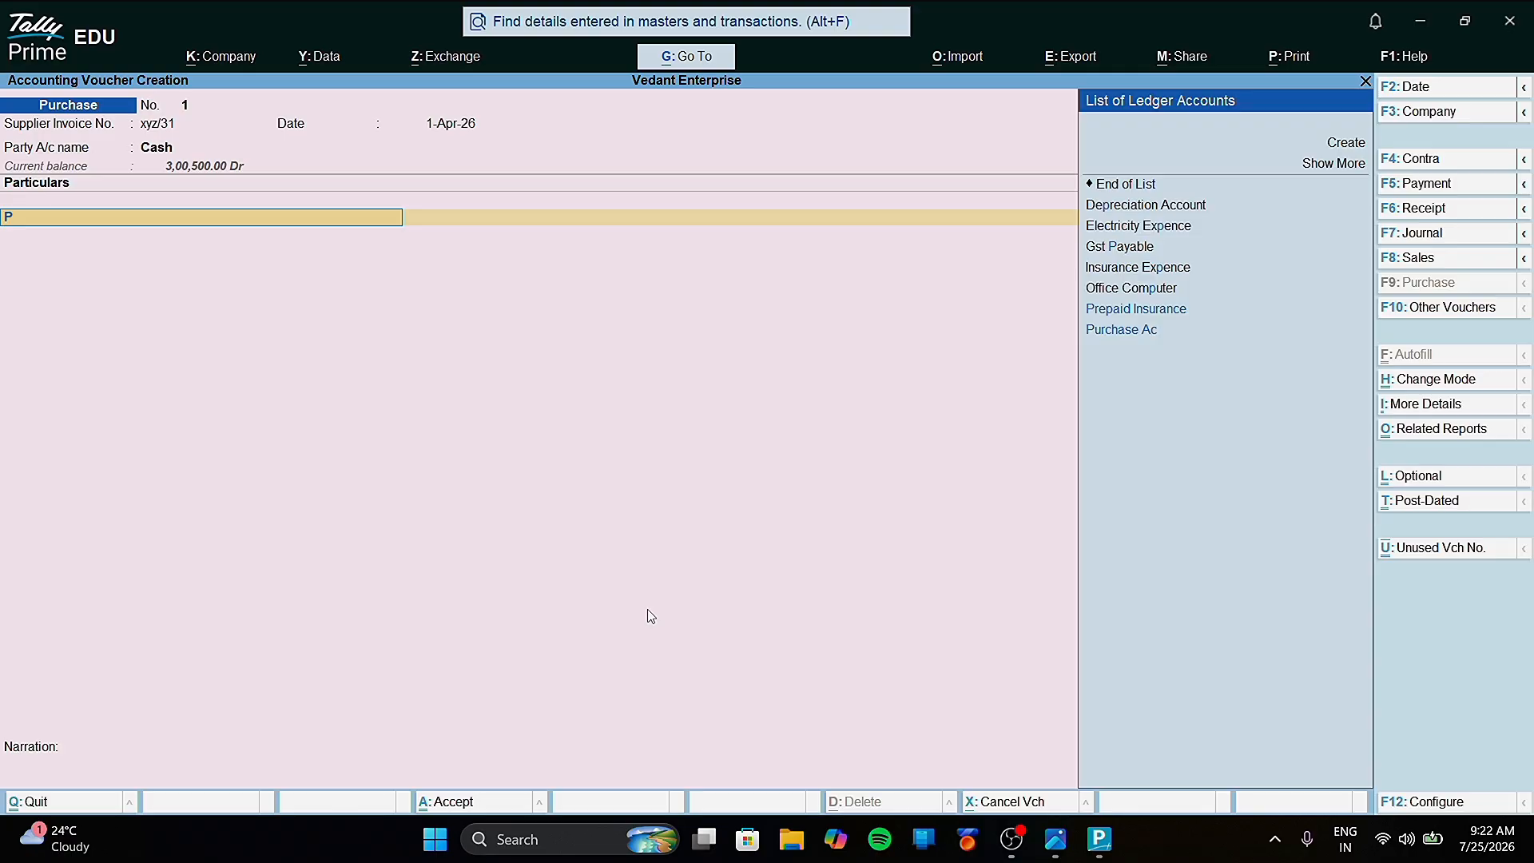
type("u")
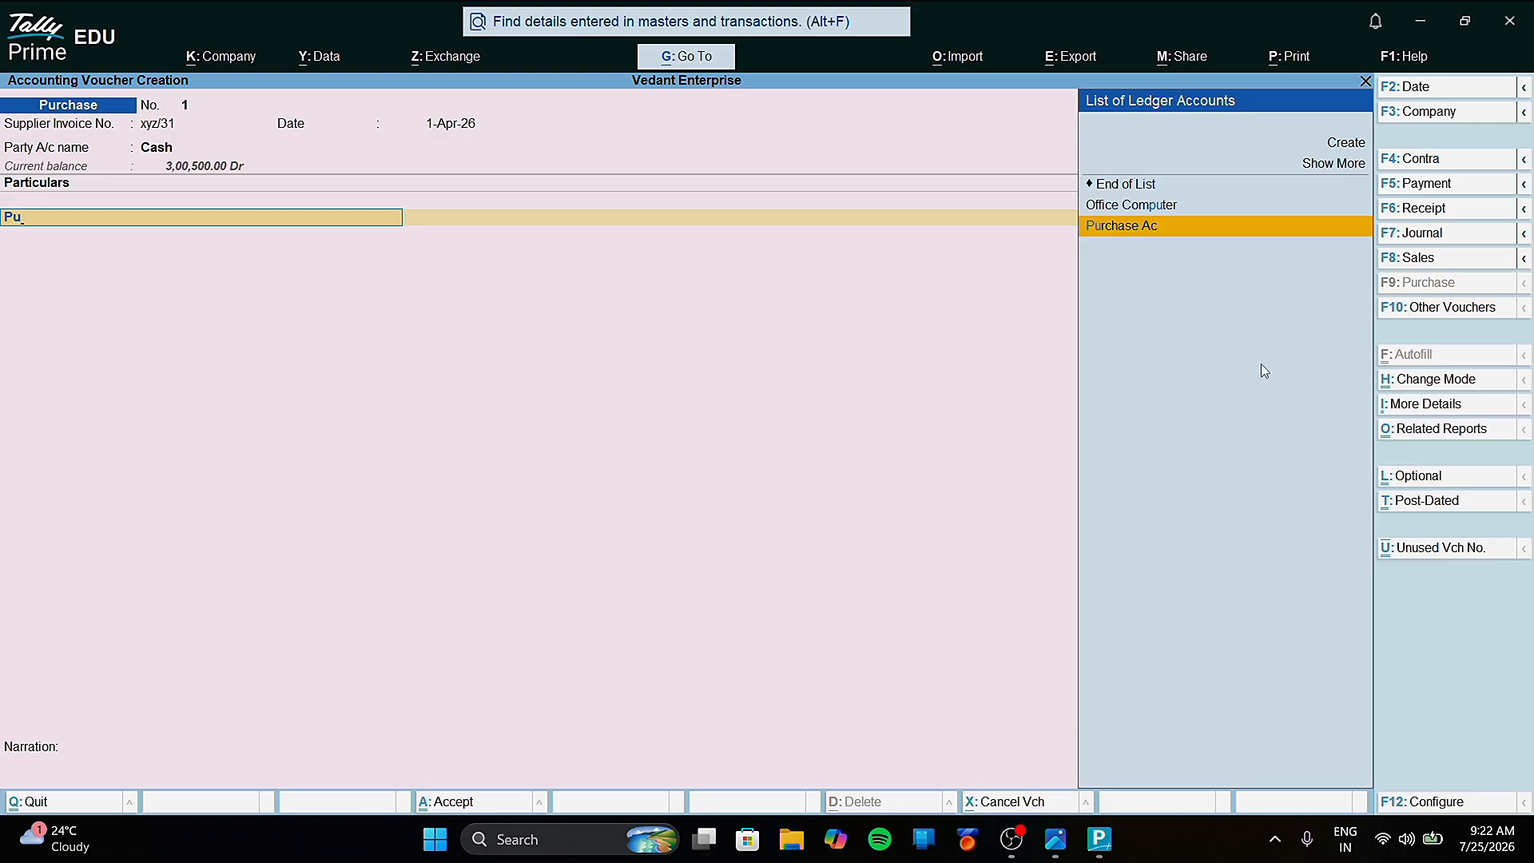
left_click(1112, 232)
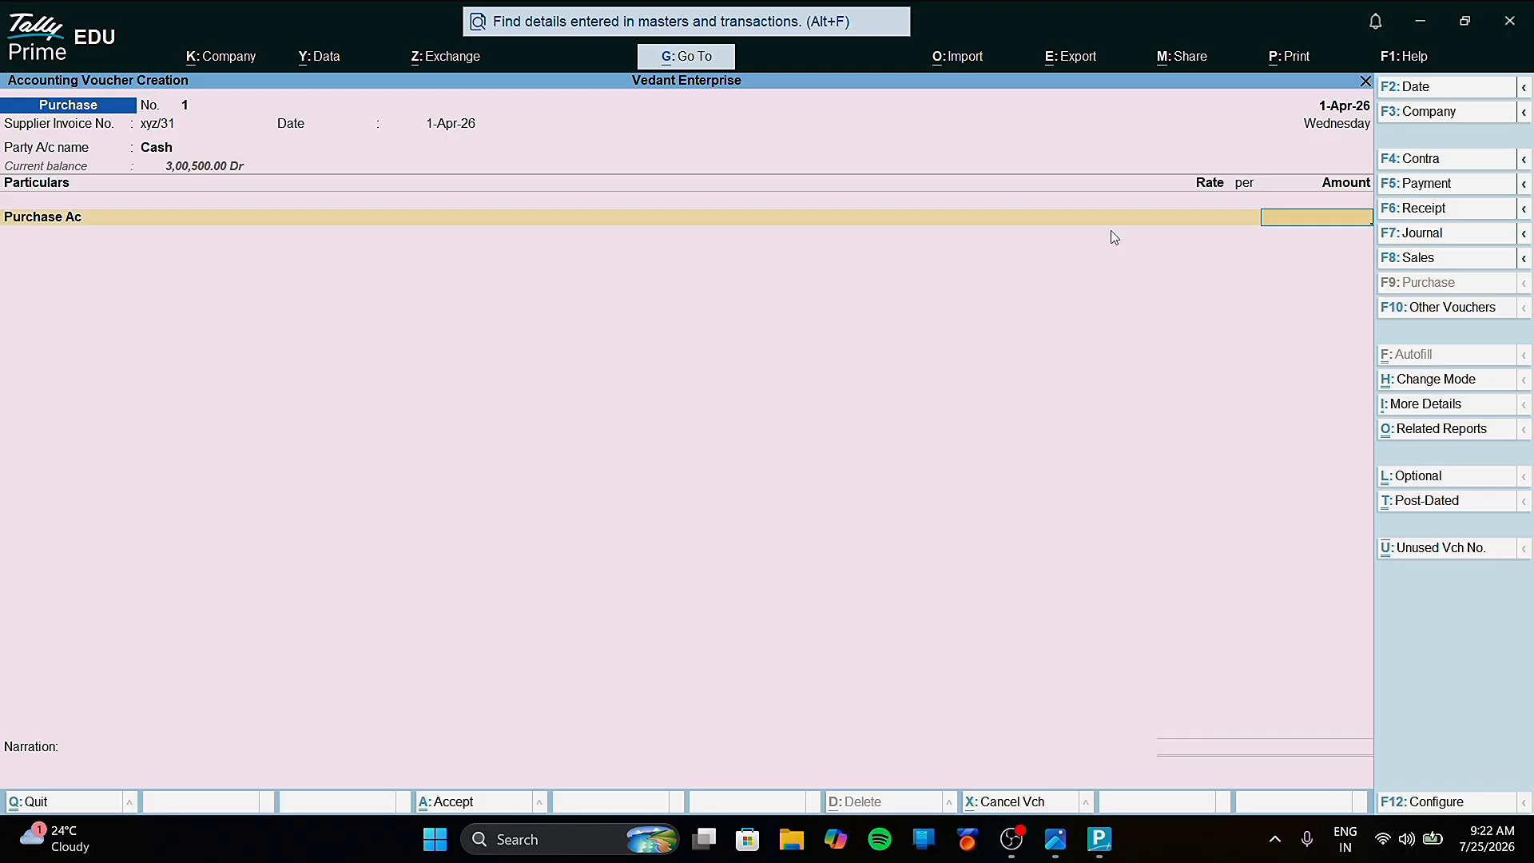
Step: Set the Purchase Ac line amount to 25000 and dismiss the antivirus licence notification
type("25000")
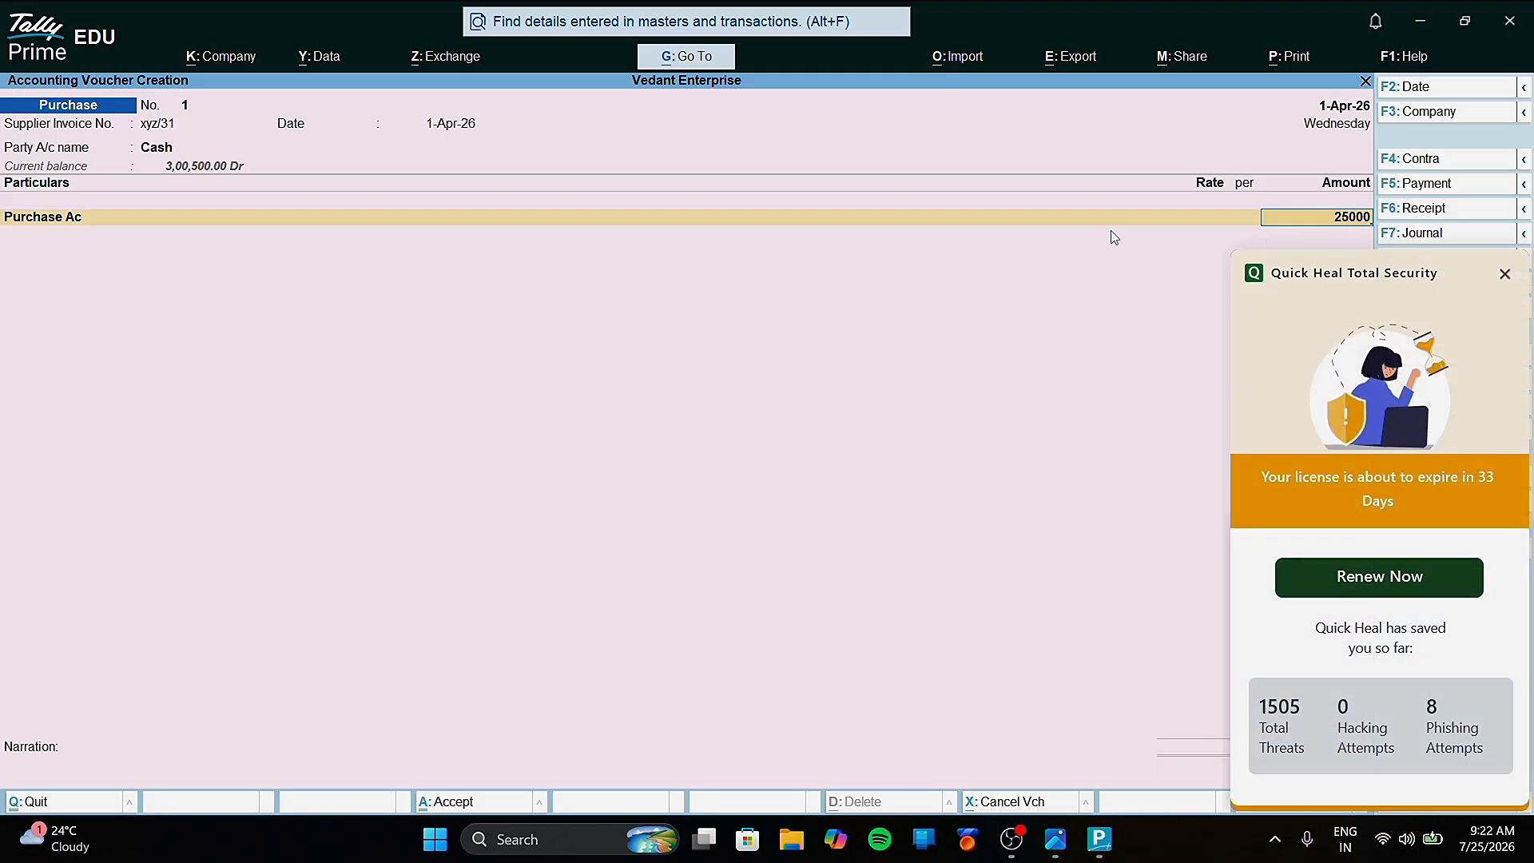
left_click(1505, 274)
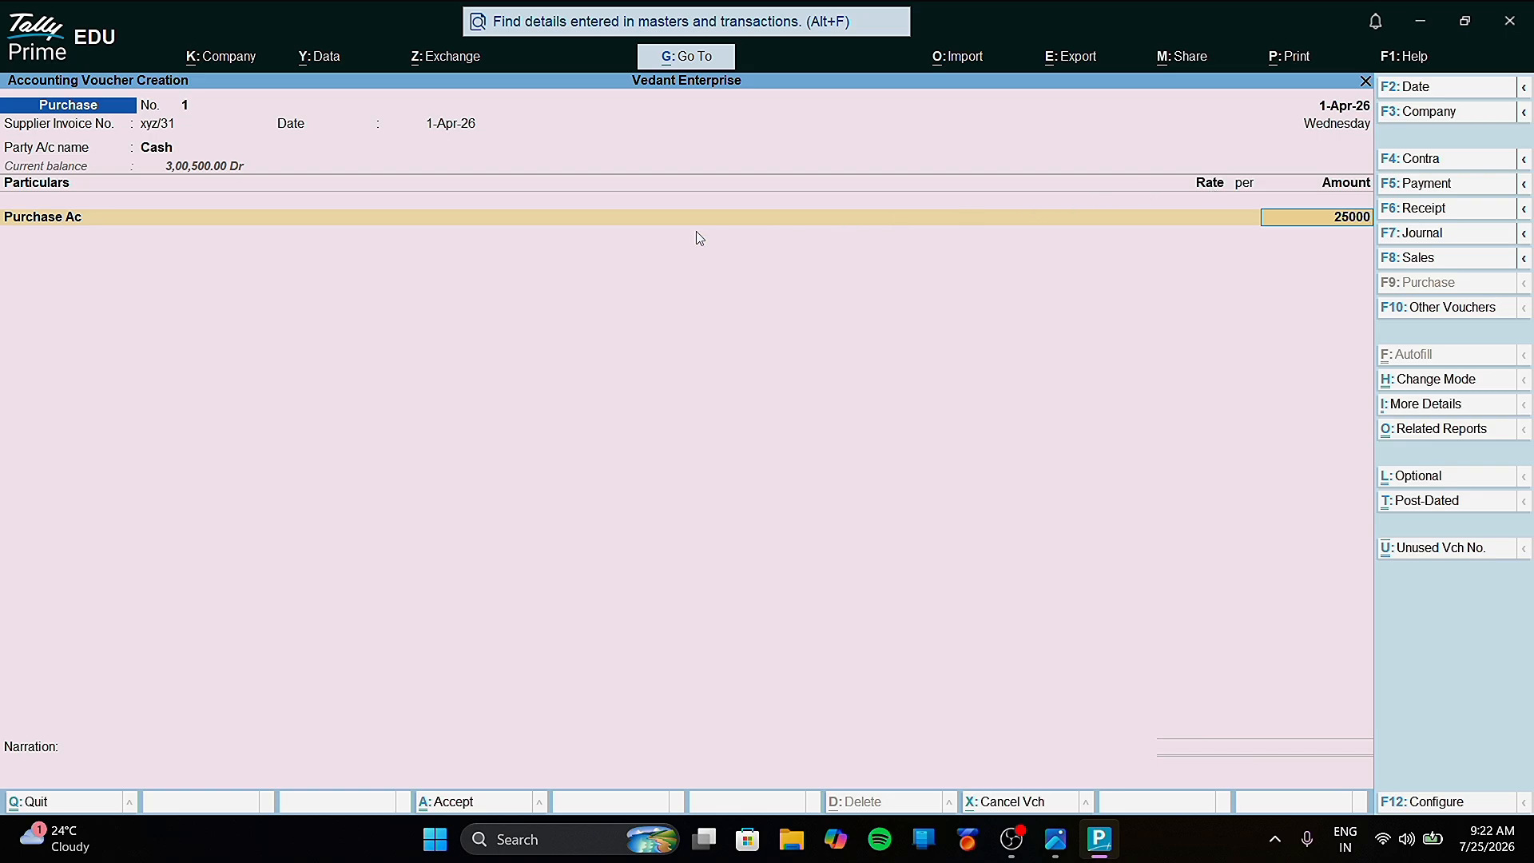
key("Return")
left_click(1320, 222)
Step: Add the narration "goods purchased for csh" and save the cash purchase voucher
left_click(103, 769)
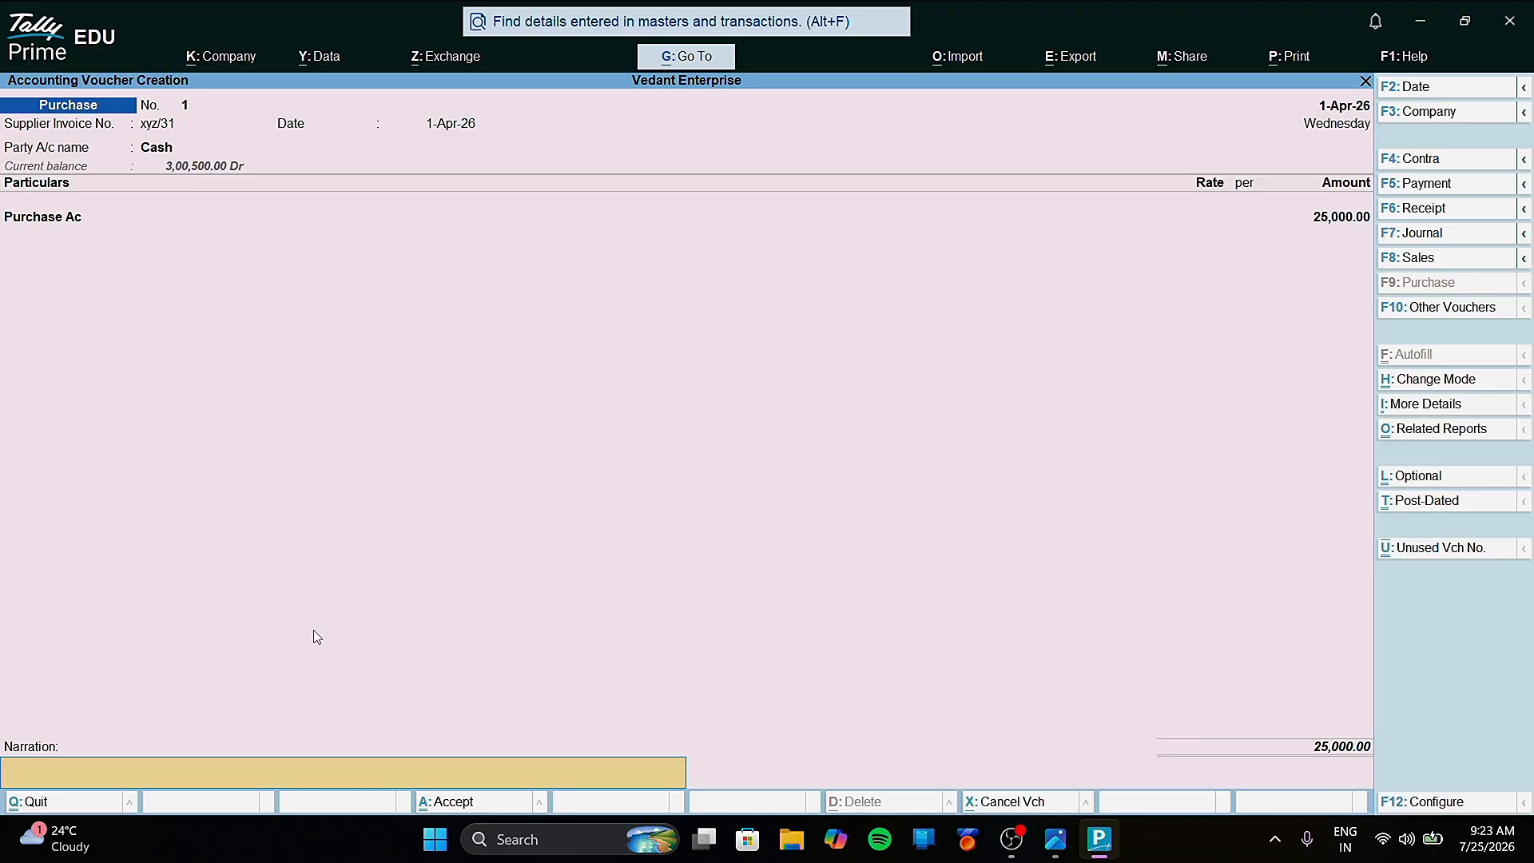
type("goods purchased for csh")
key("Return")
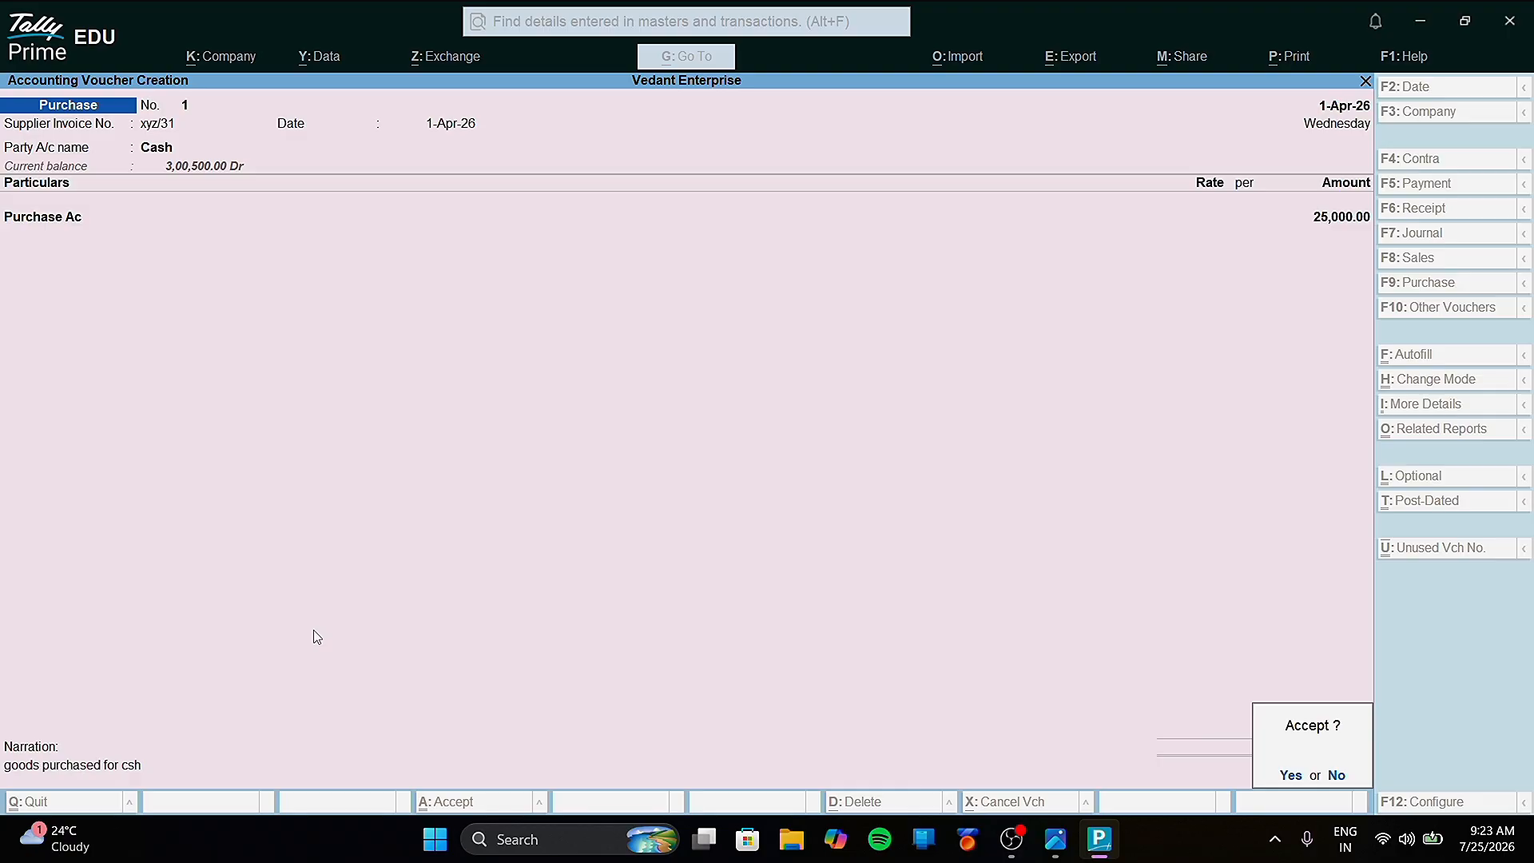
left_click(316, 637)
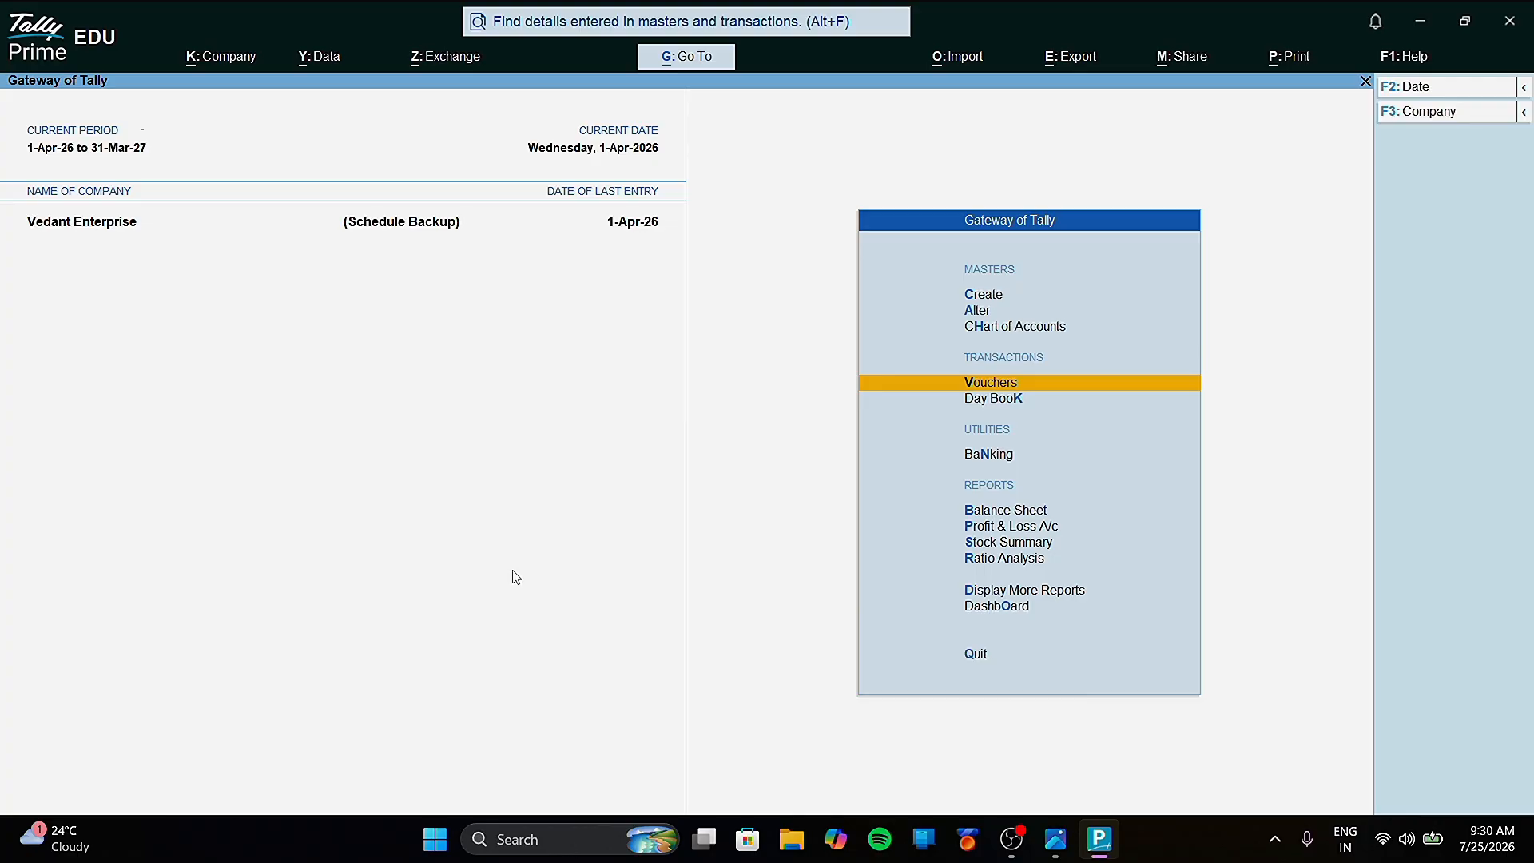
Step: Start another purchase voucher with supplier invoice number xyz/12, date 1-Apr-26 and Shree Traders as the party account
key("Return")
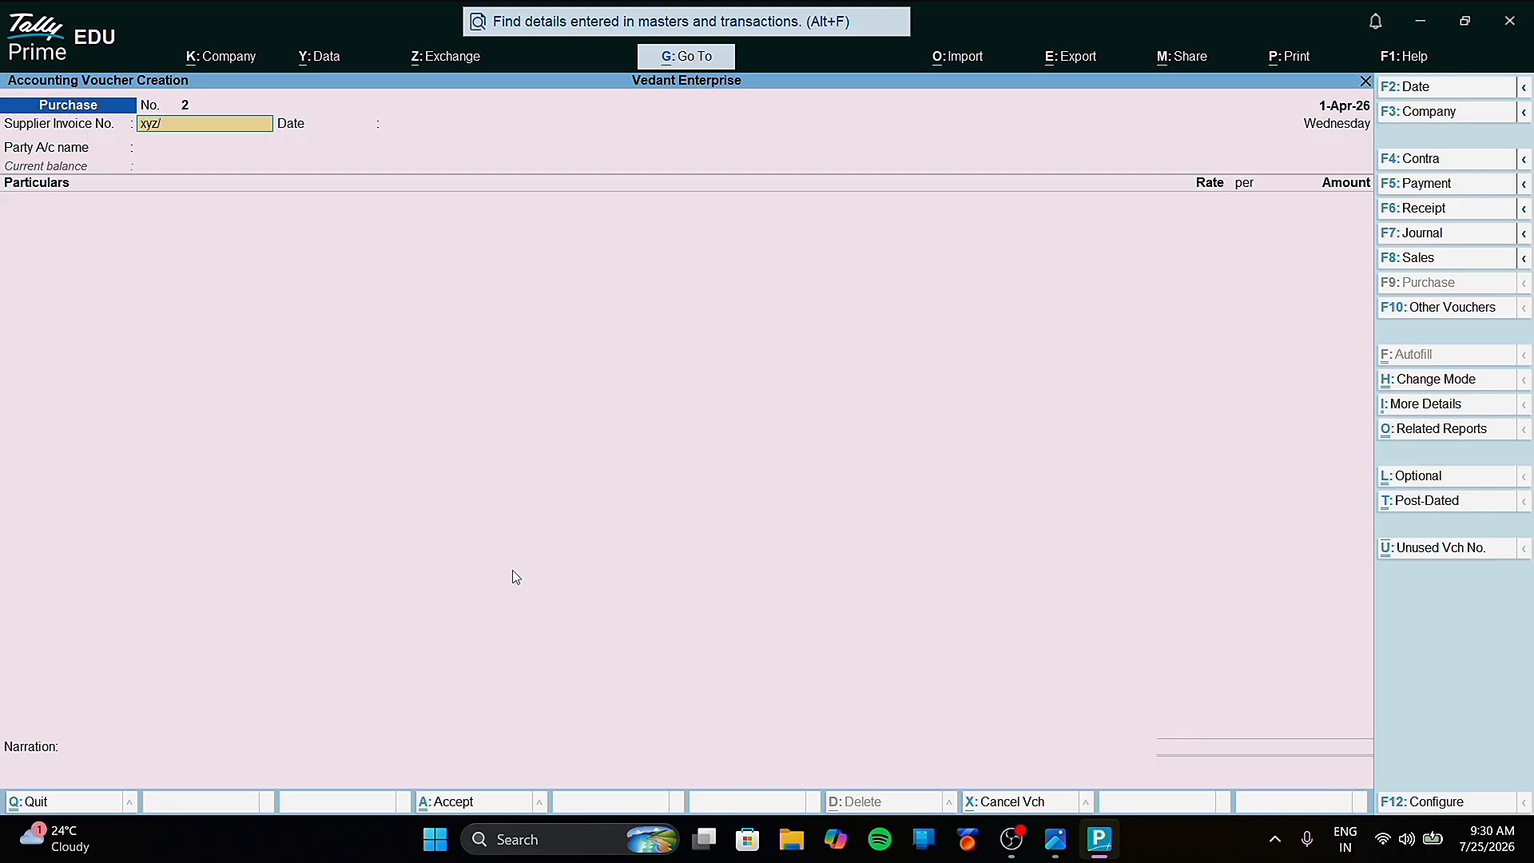
type("xyz/12")
key("Return")
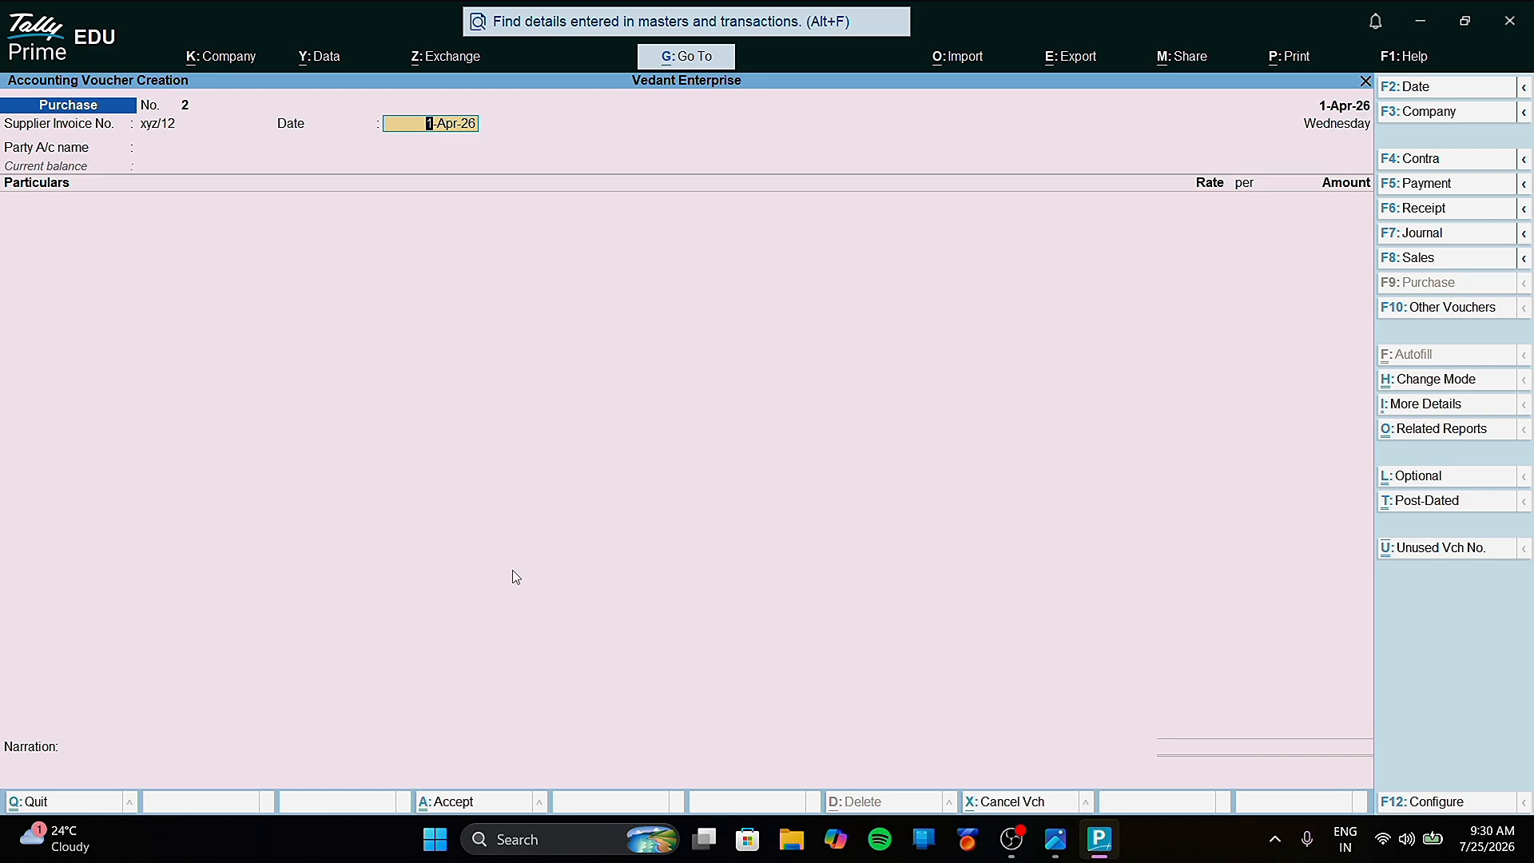
key("Return")
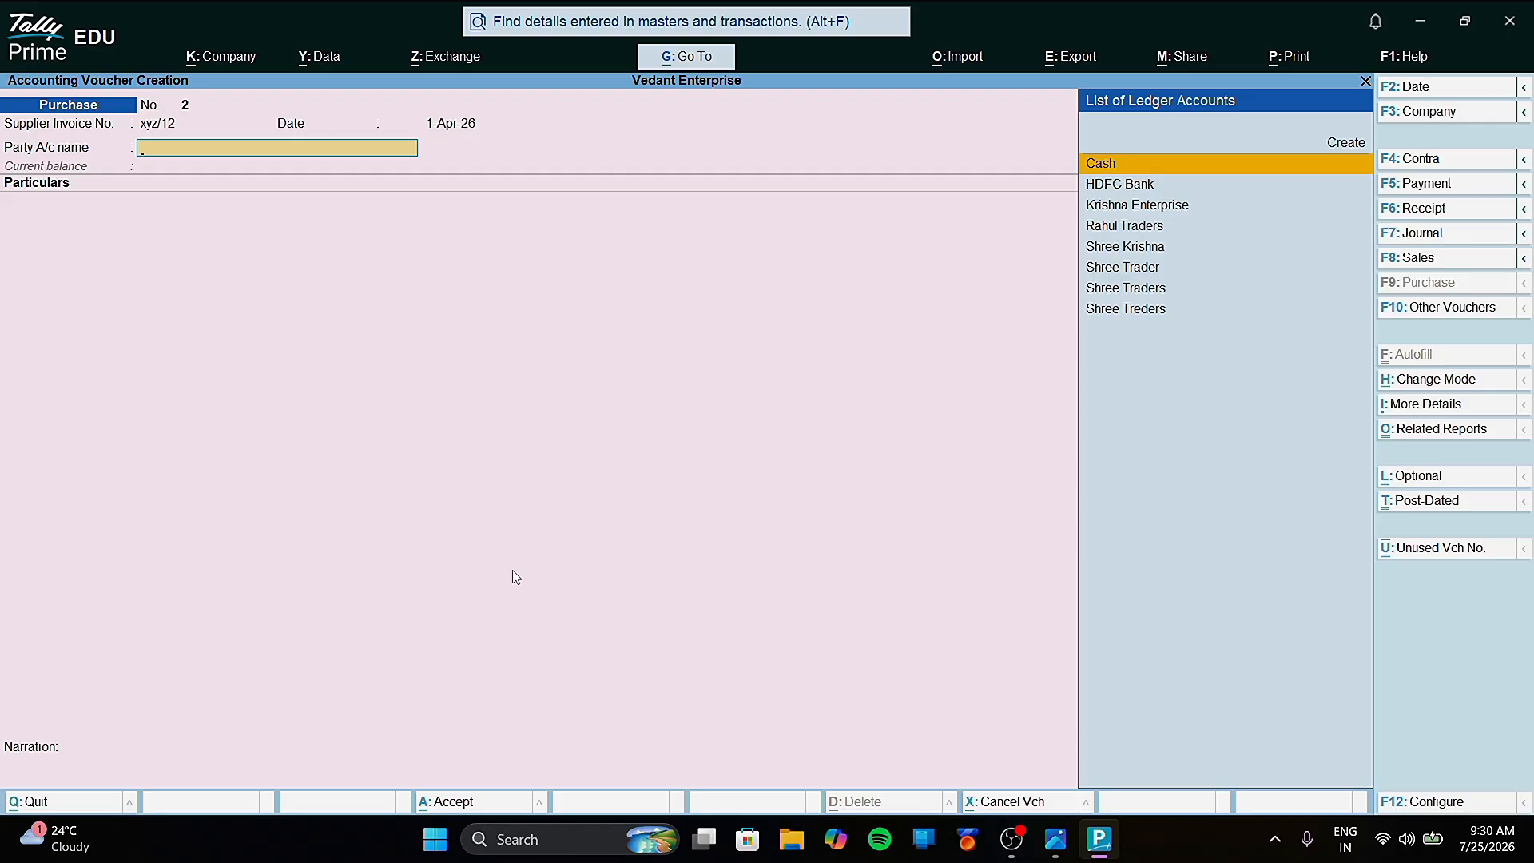
left_click(1139, 286)
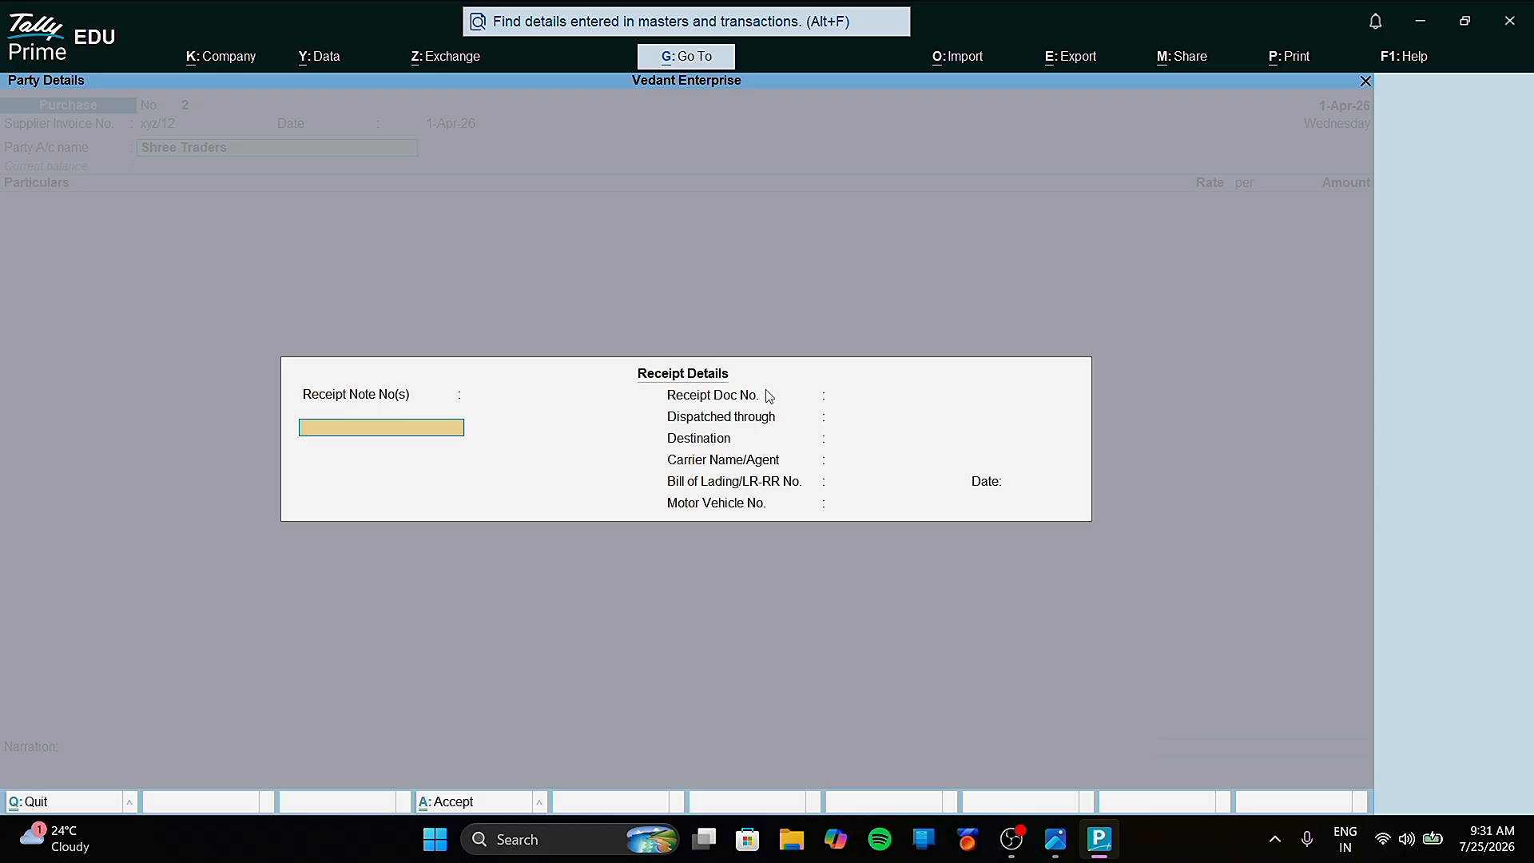
Step: Leave all receipt details for the Shree Traders purchase blank and proceed to the party details
key("Return")
key("Return")
key("Return")
key("Return")
key("Return")
key("Return")
key("Return")
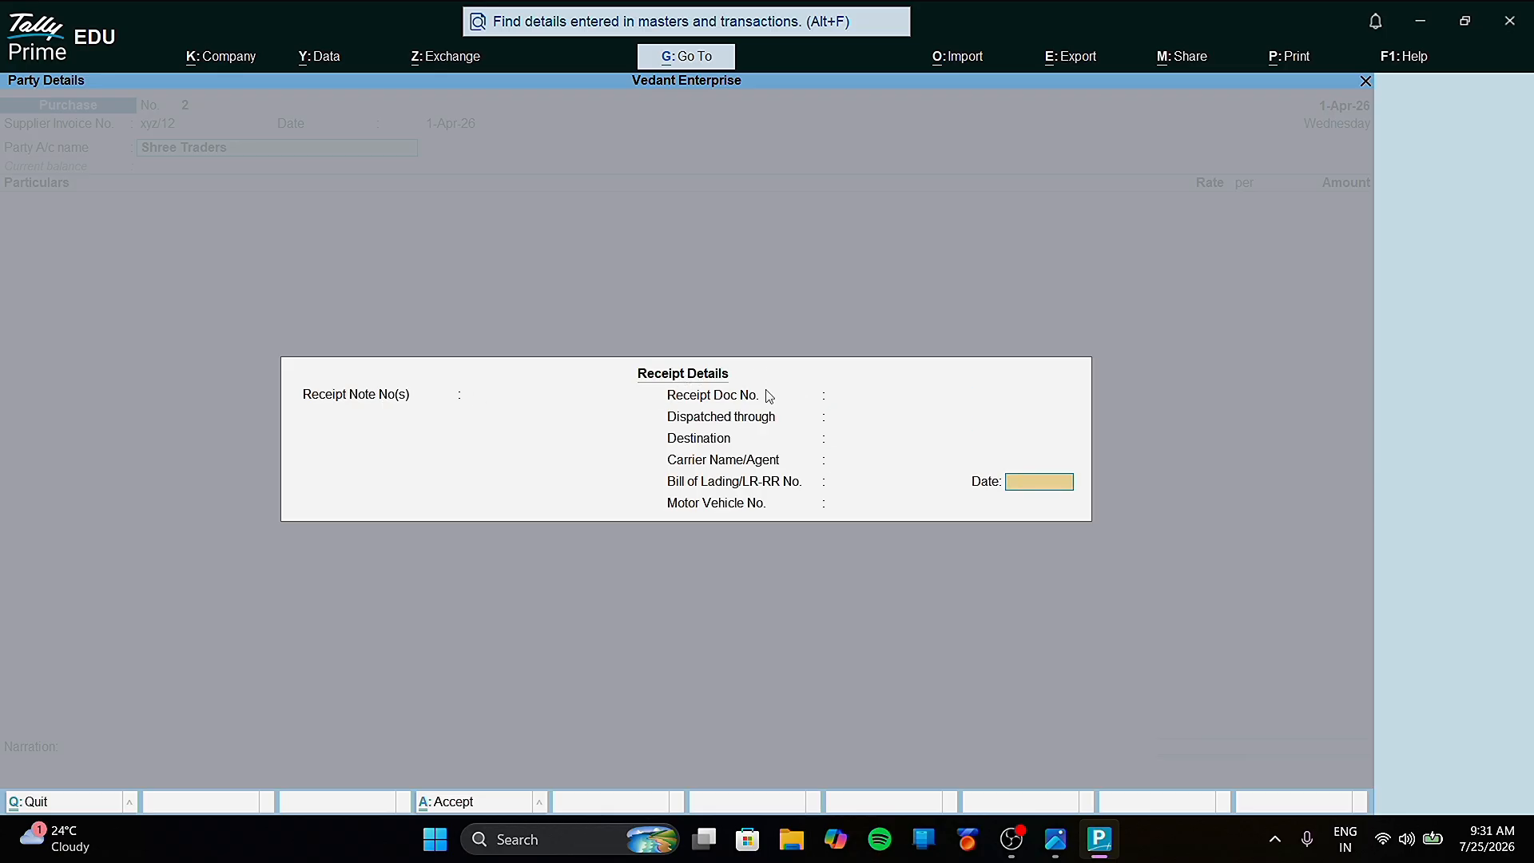
key("Return")
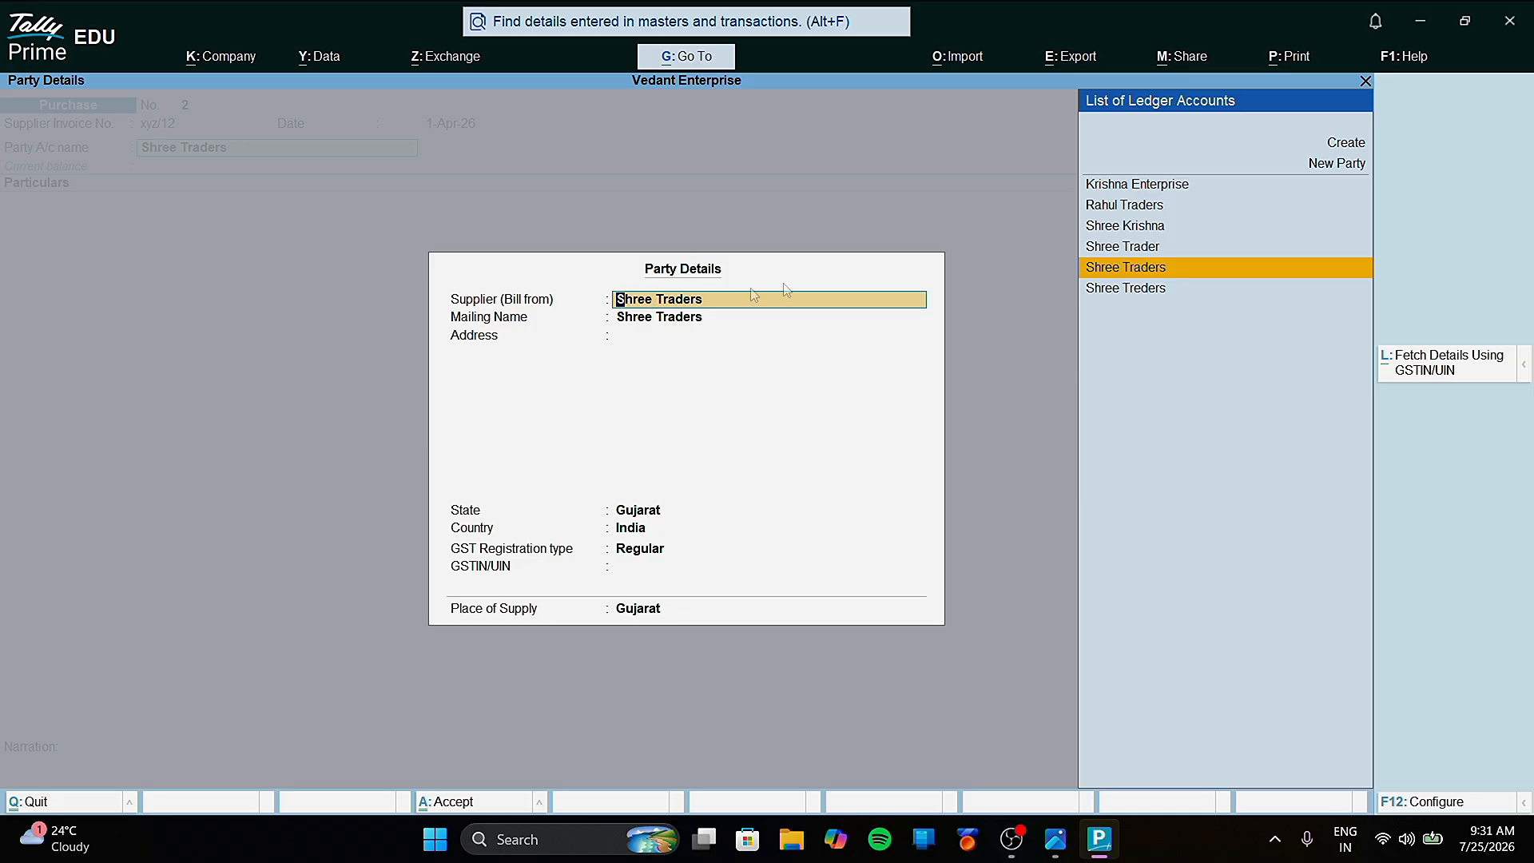
Step: Accept the default party details for Shree Traders, with Gujarat as state and place of supply and Regular GST registration
key("Return")
key("Return")
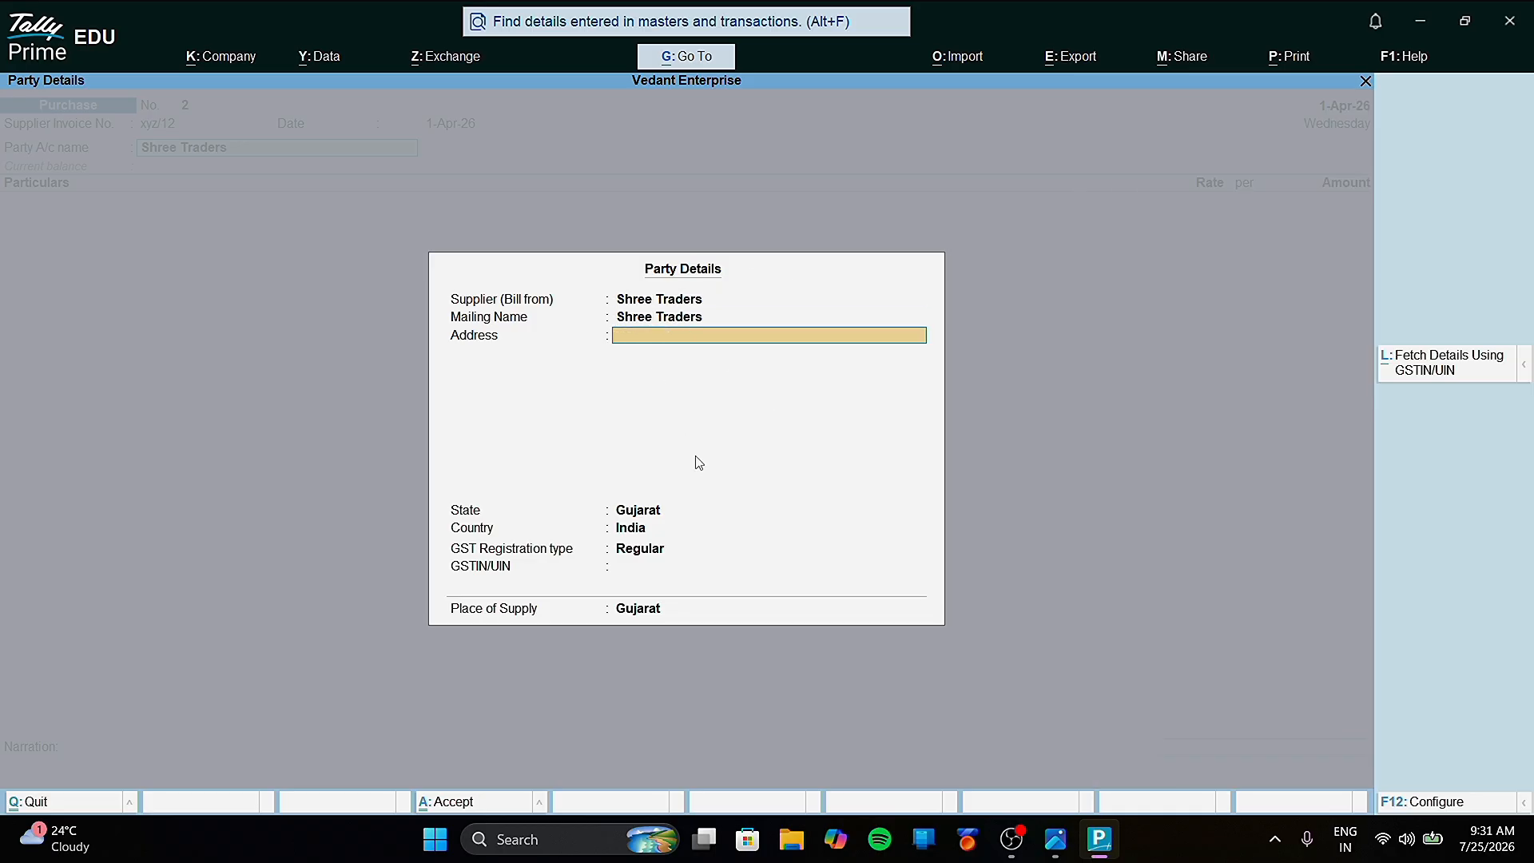
key("Return")
key("Return")
key("Return")
key("Return")
key("Return")
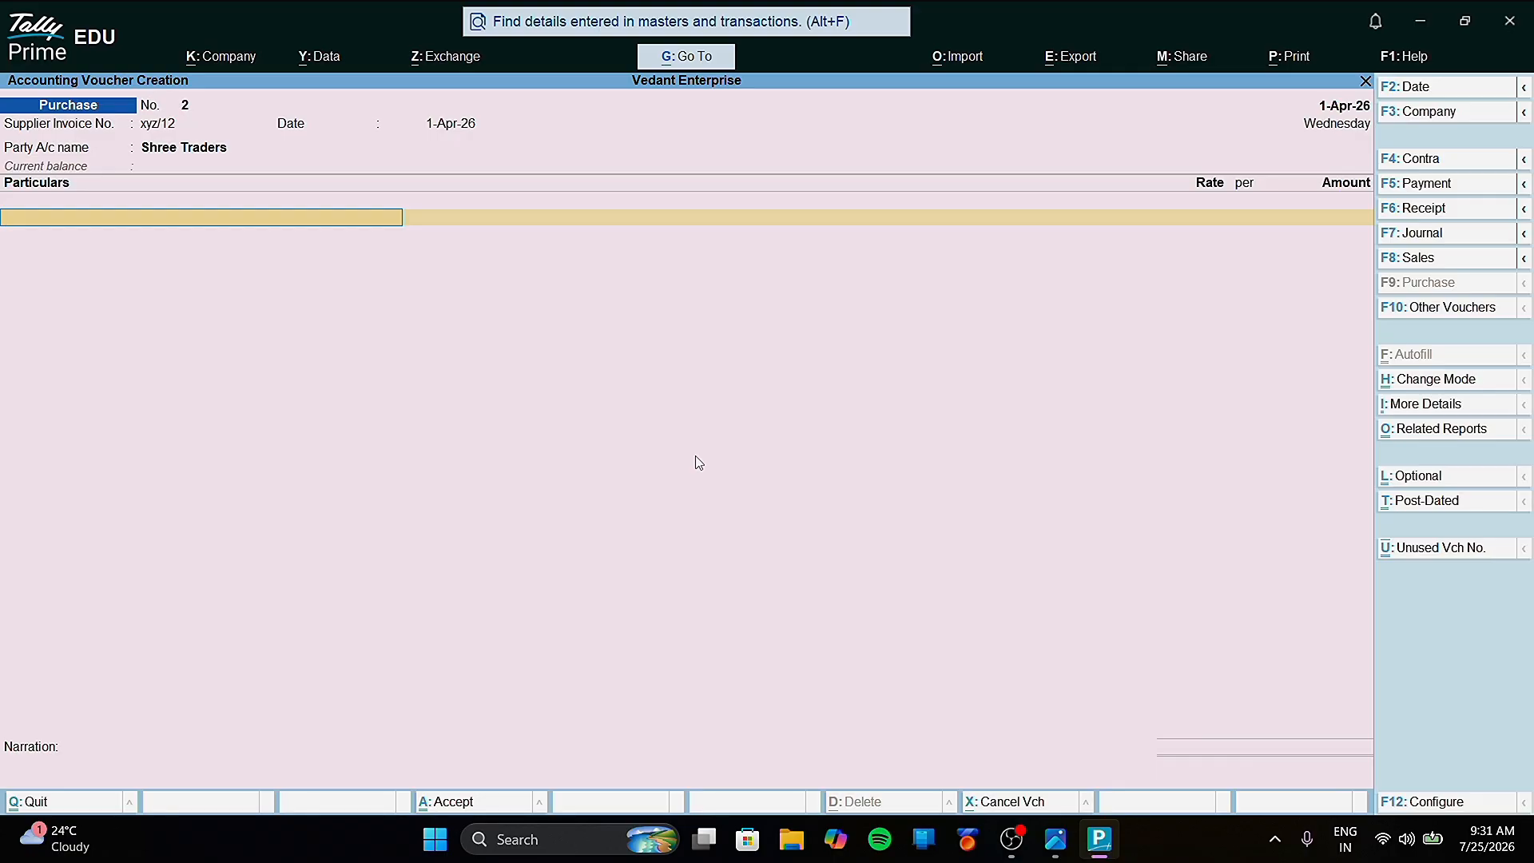
Step: Select the Purchase Ac ledger on the first particulars line and set its amount to 40,000
type("P")
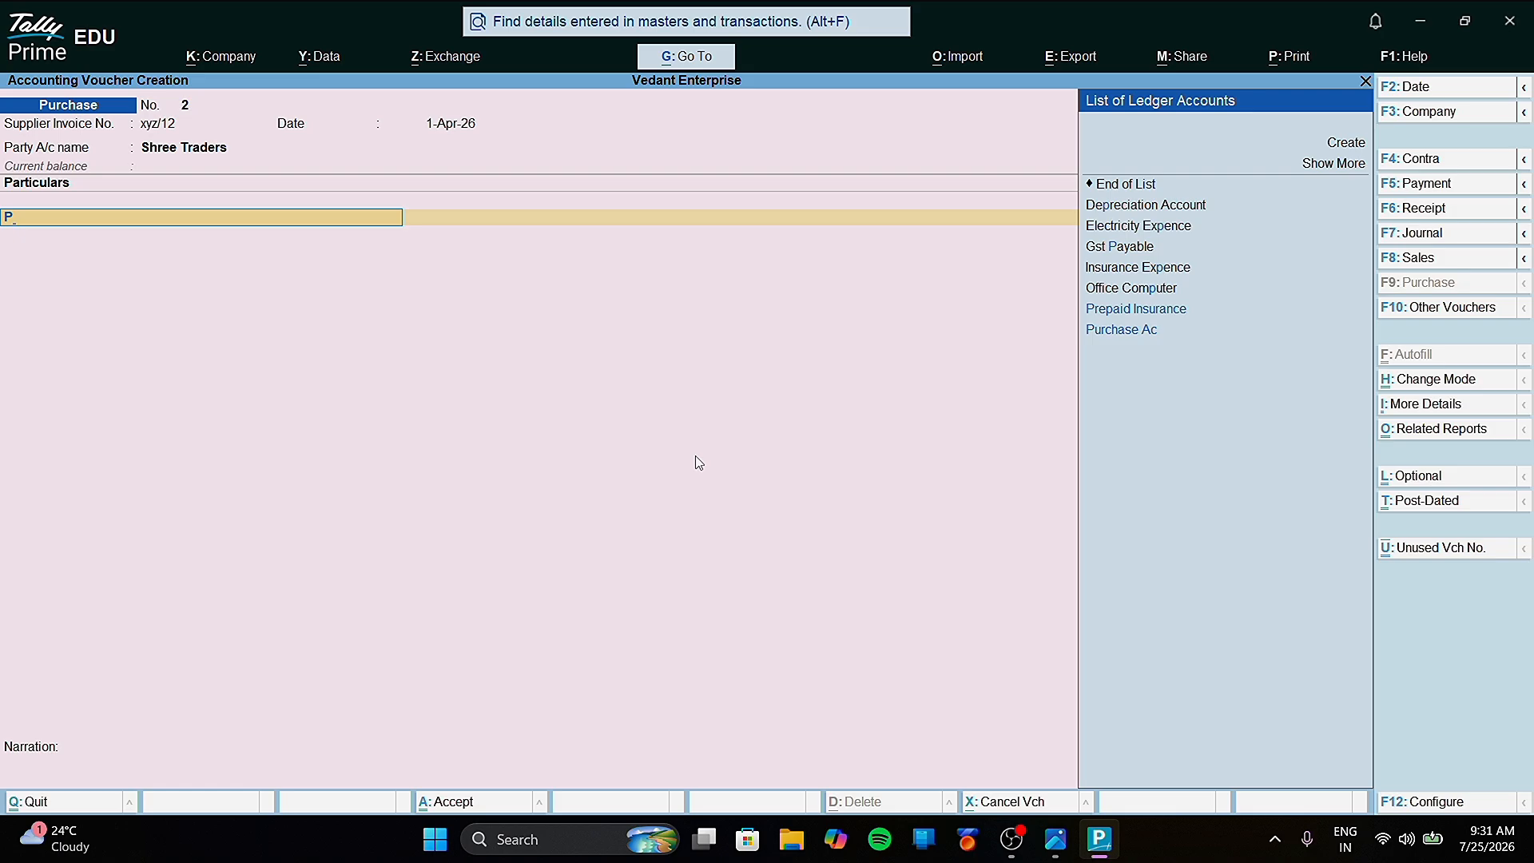
left_click(1144, 335)
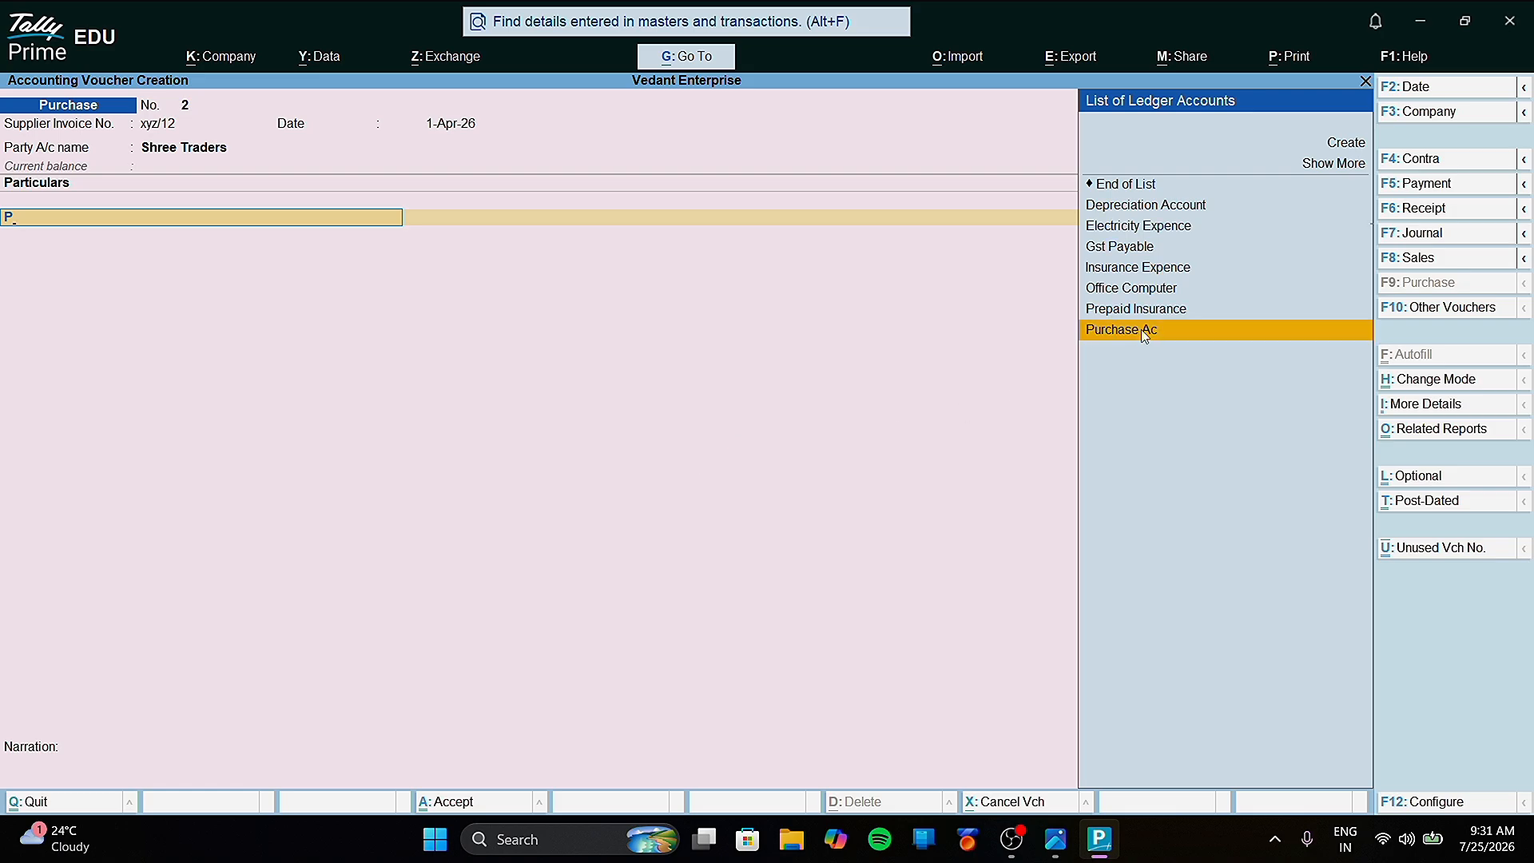
left_click(1144, 335)
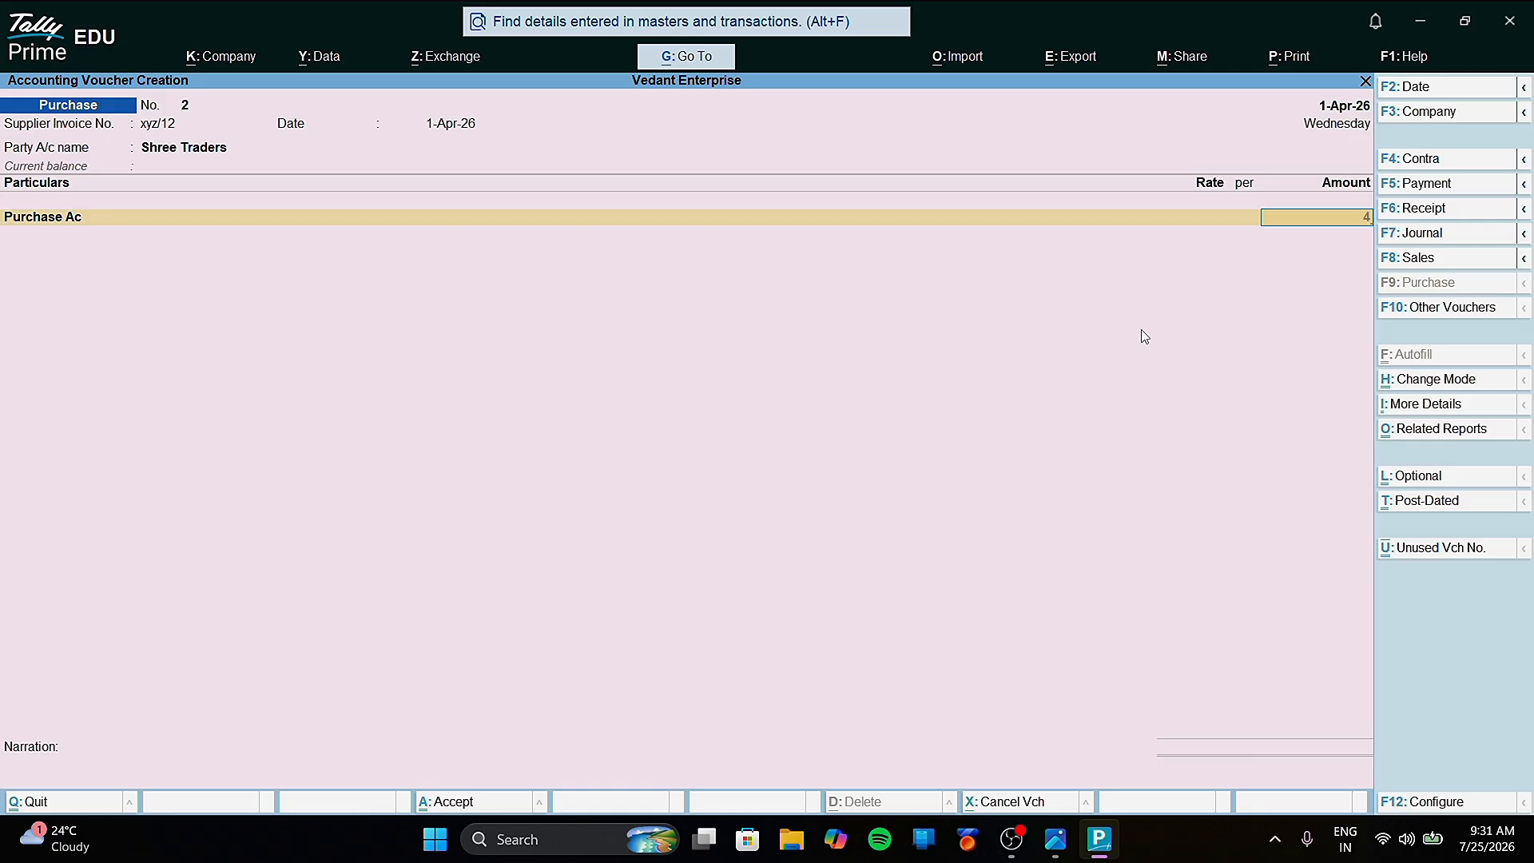
type("40,000")
key("Return")
key("Return")
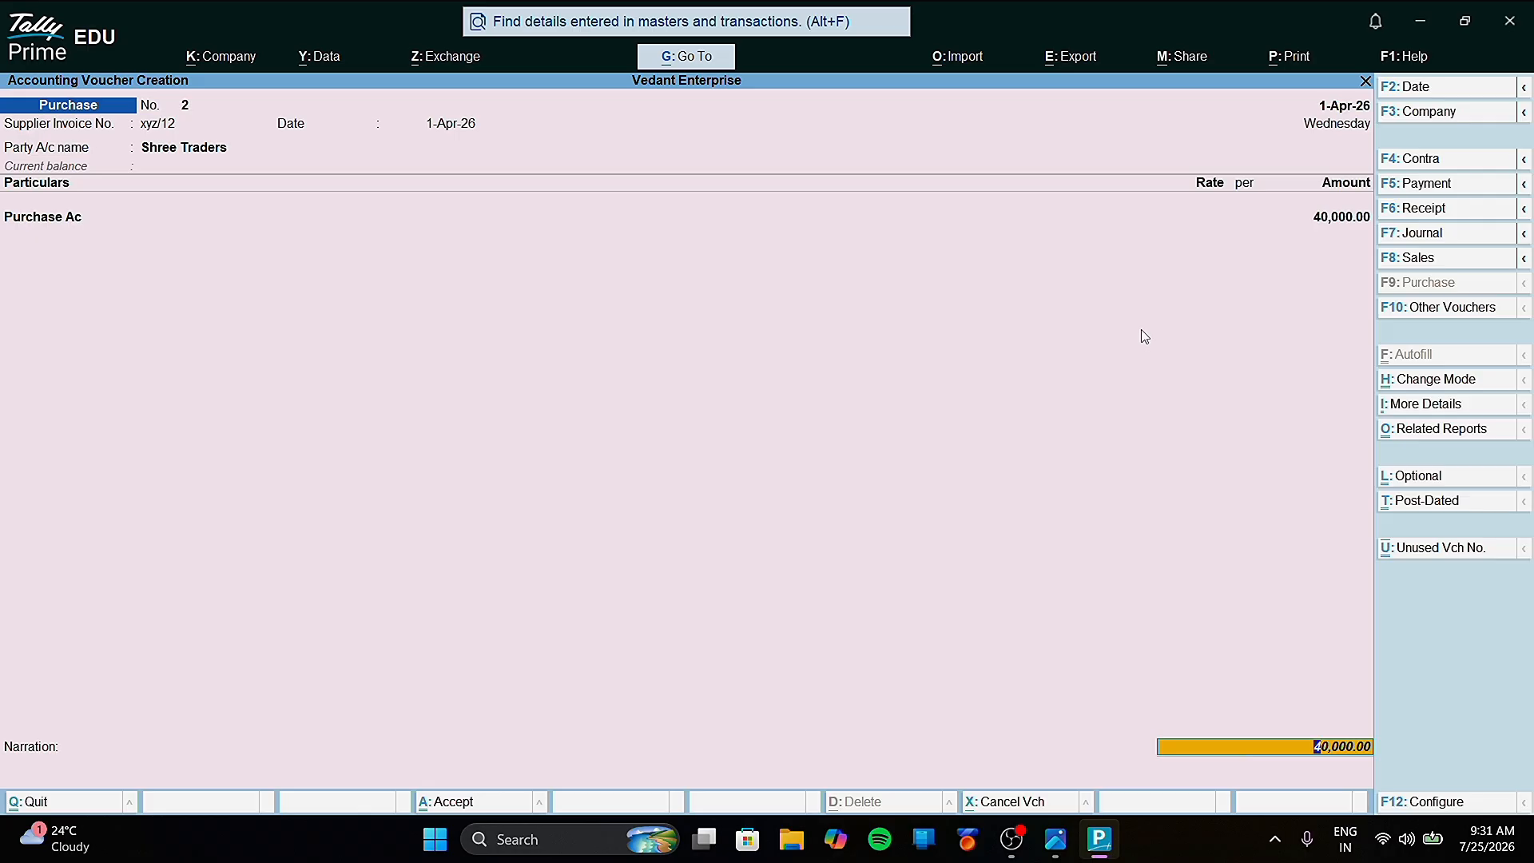
Step: Add the narration "Good purchased on credit from shree traders", save the voucher and return to the Gateway of Tally
left_click(113, 769)
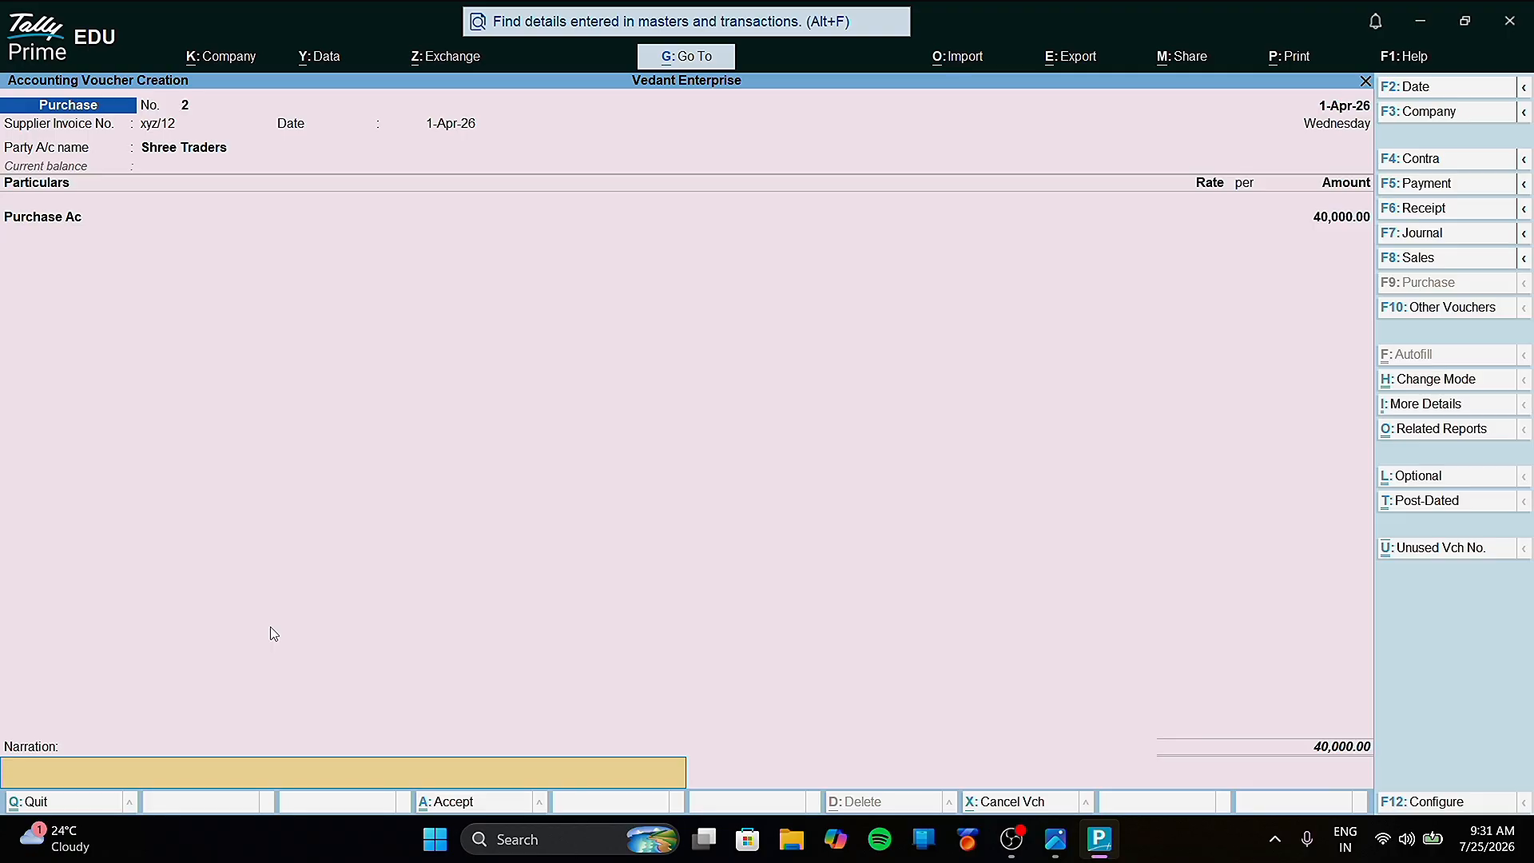
type("Good purchased on cred")
type("it from")
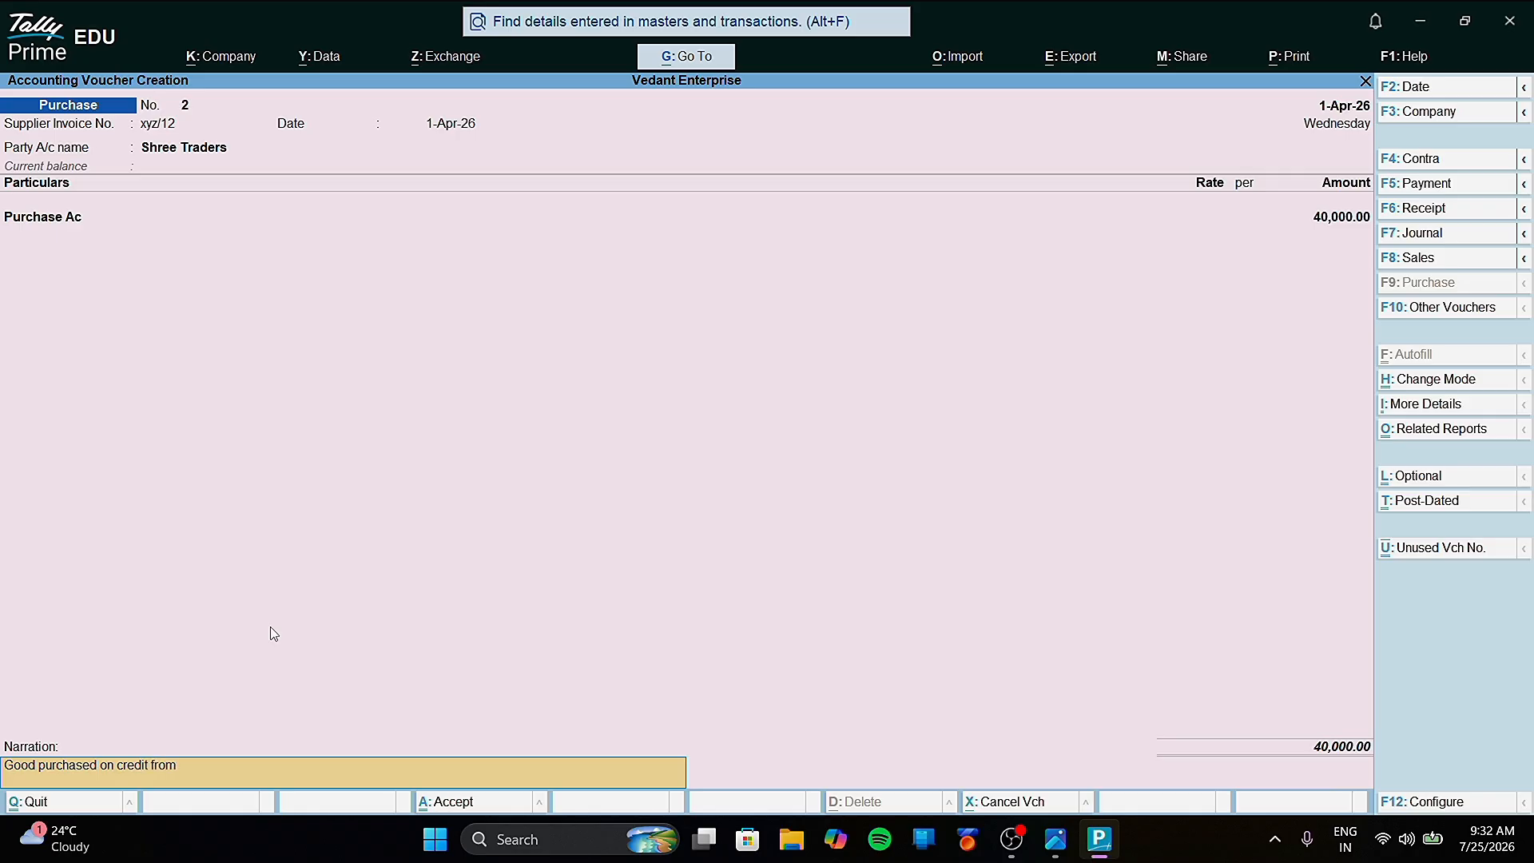
type(" shre")
key("BackSpace")
type("traders")
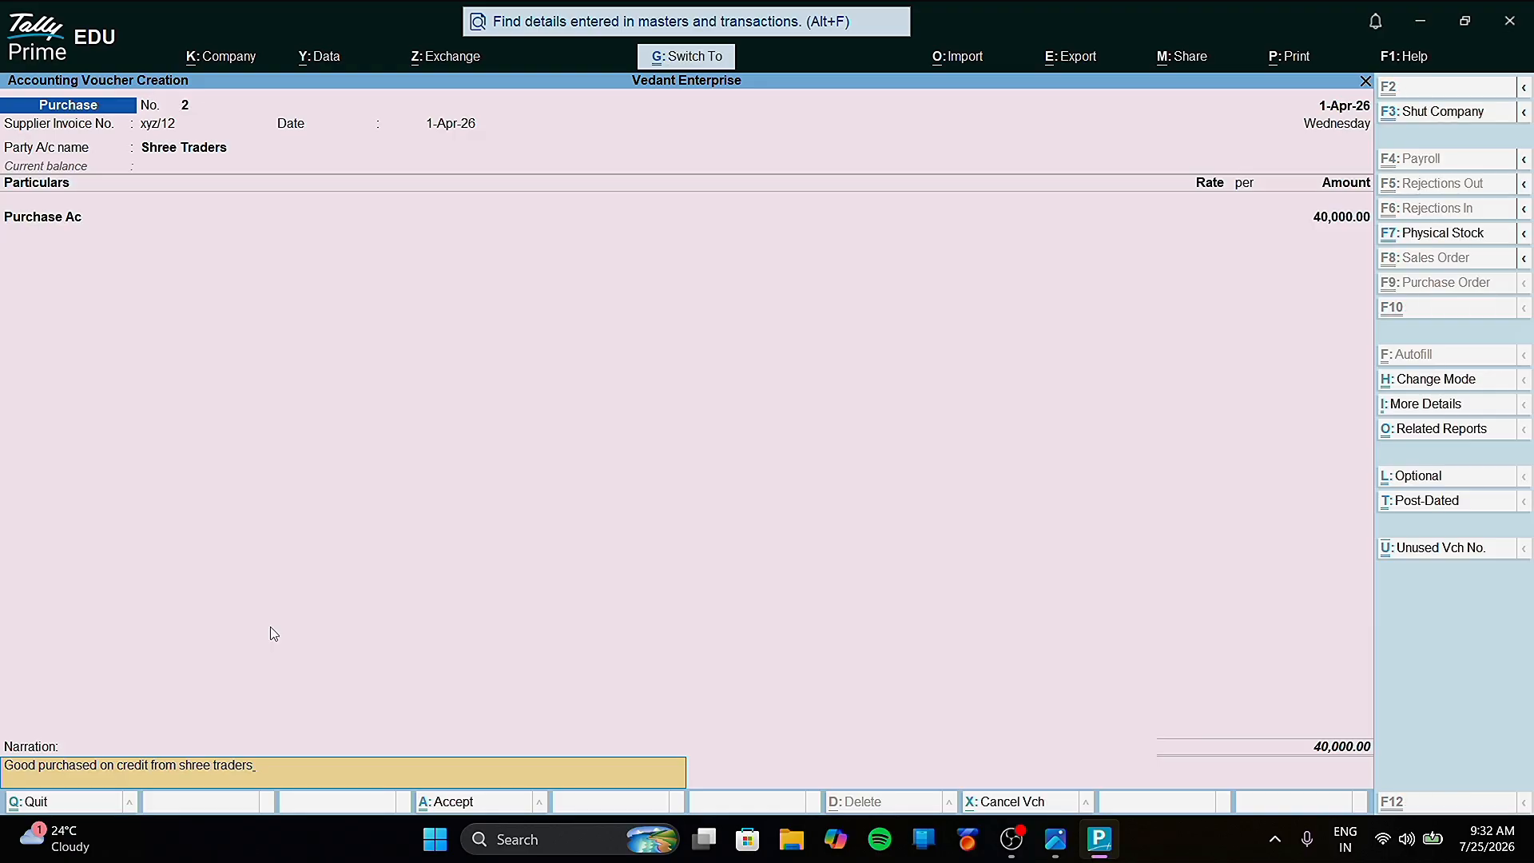
key("ctrl+a")
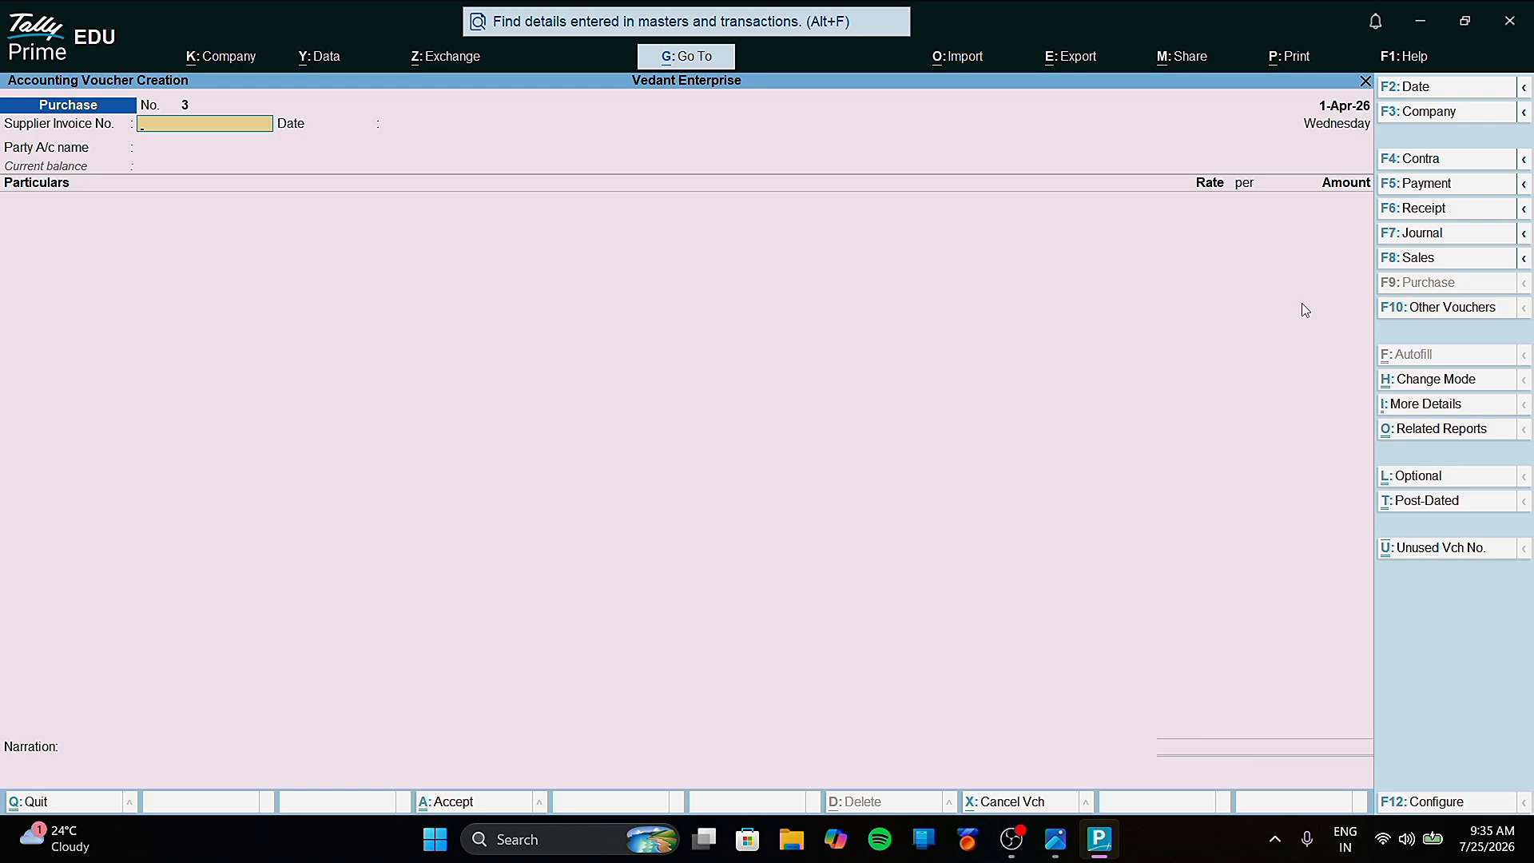
key("Escape")
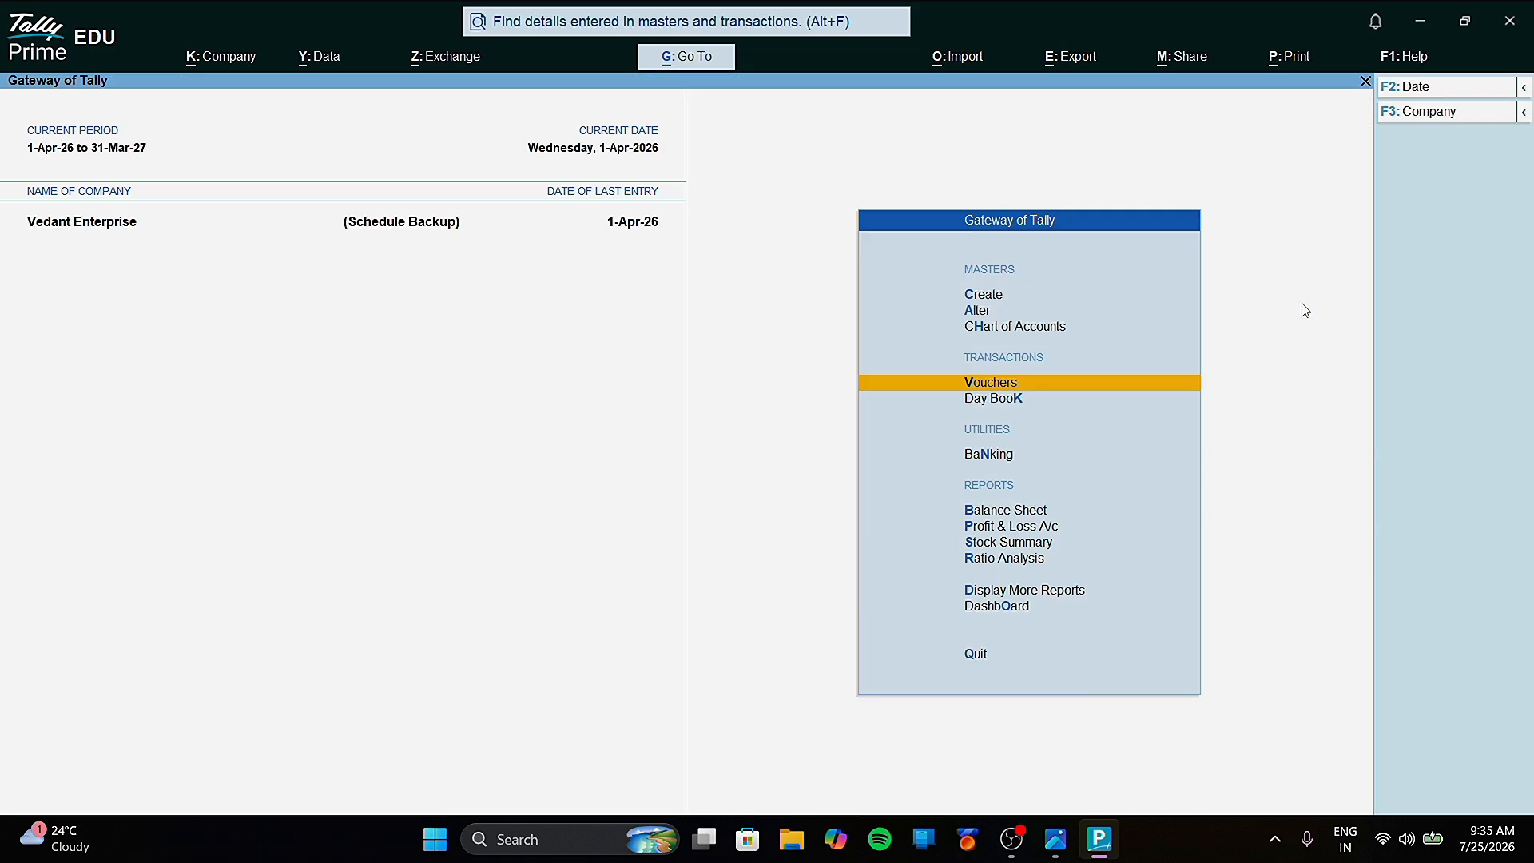